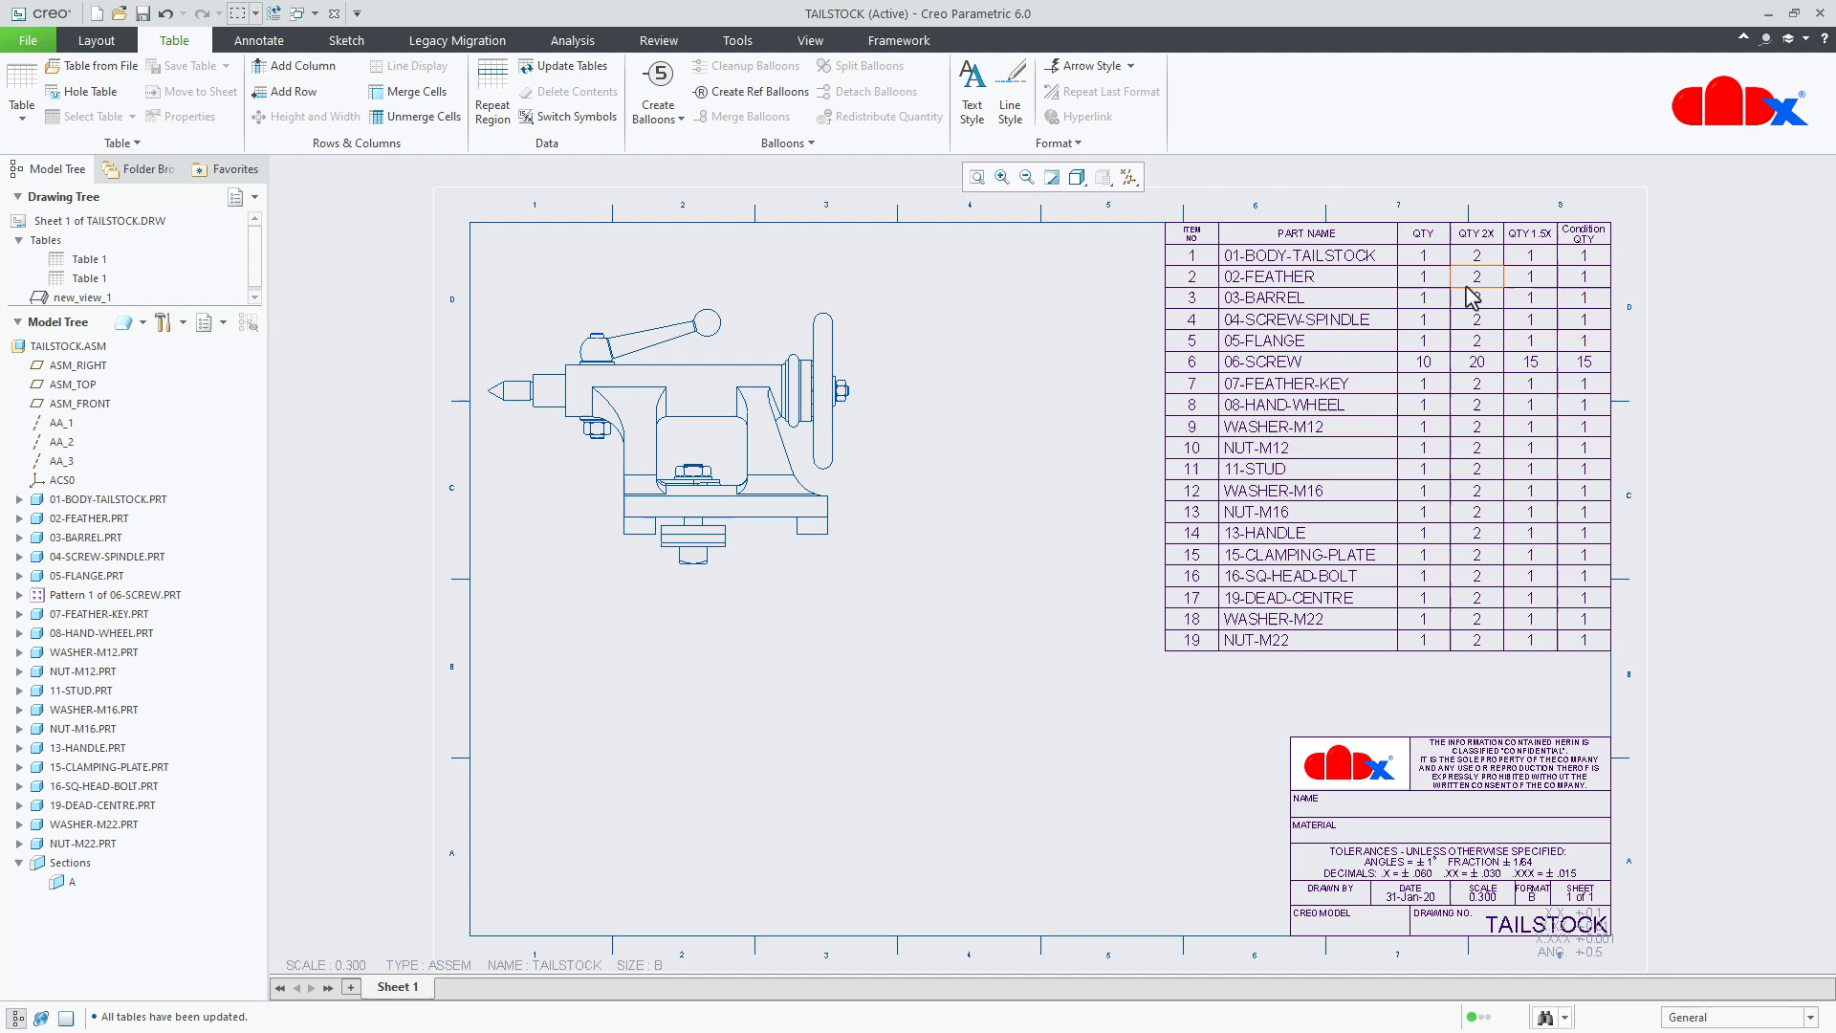
pyautogui.scroll(-2, 1472, 287)
pyautogui.scroll(-2, 1469, 287)
pyautogui.moveTo(1472, 287)
pyautogui.keyDown('shift'); pyautogui.mouseDown(button='middle')
pyautogui.moveTo(1422, 324)
pyautogui.moveTo(1415, 357)
pyautogui.mouseUp(button='middle'); pyautogui.keyUp('shift')
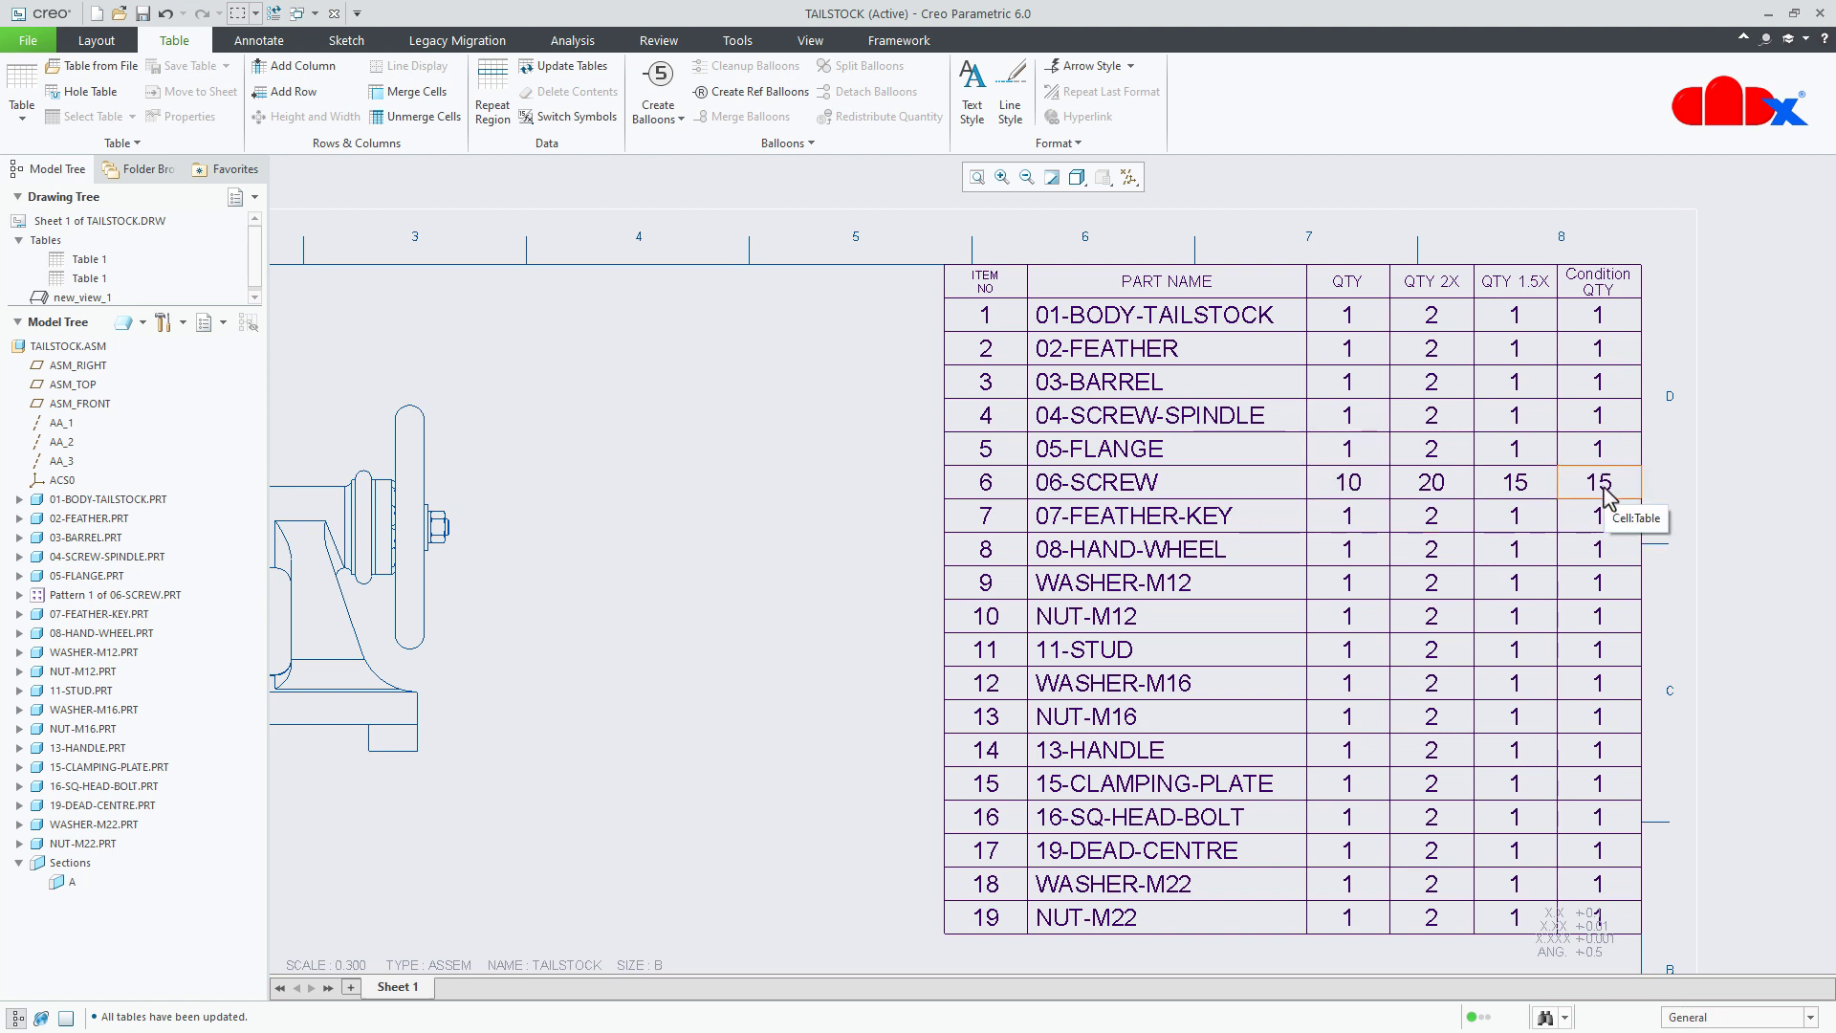
# - Open TAILSTOCK.ASM and redefine Pattern 1 of 06-SCREW to 20 members
pyautogui.rightClick(95, 346)
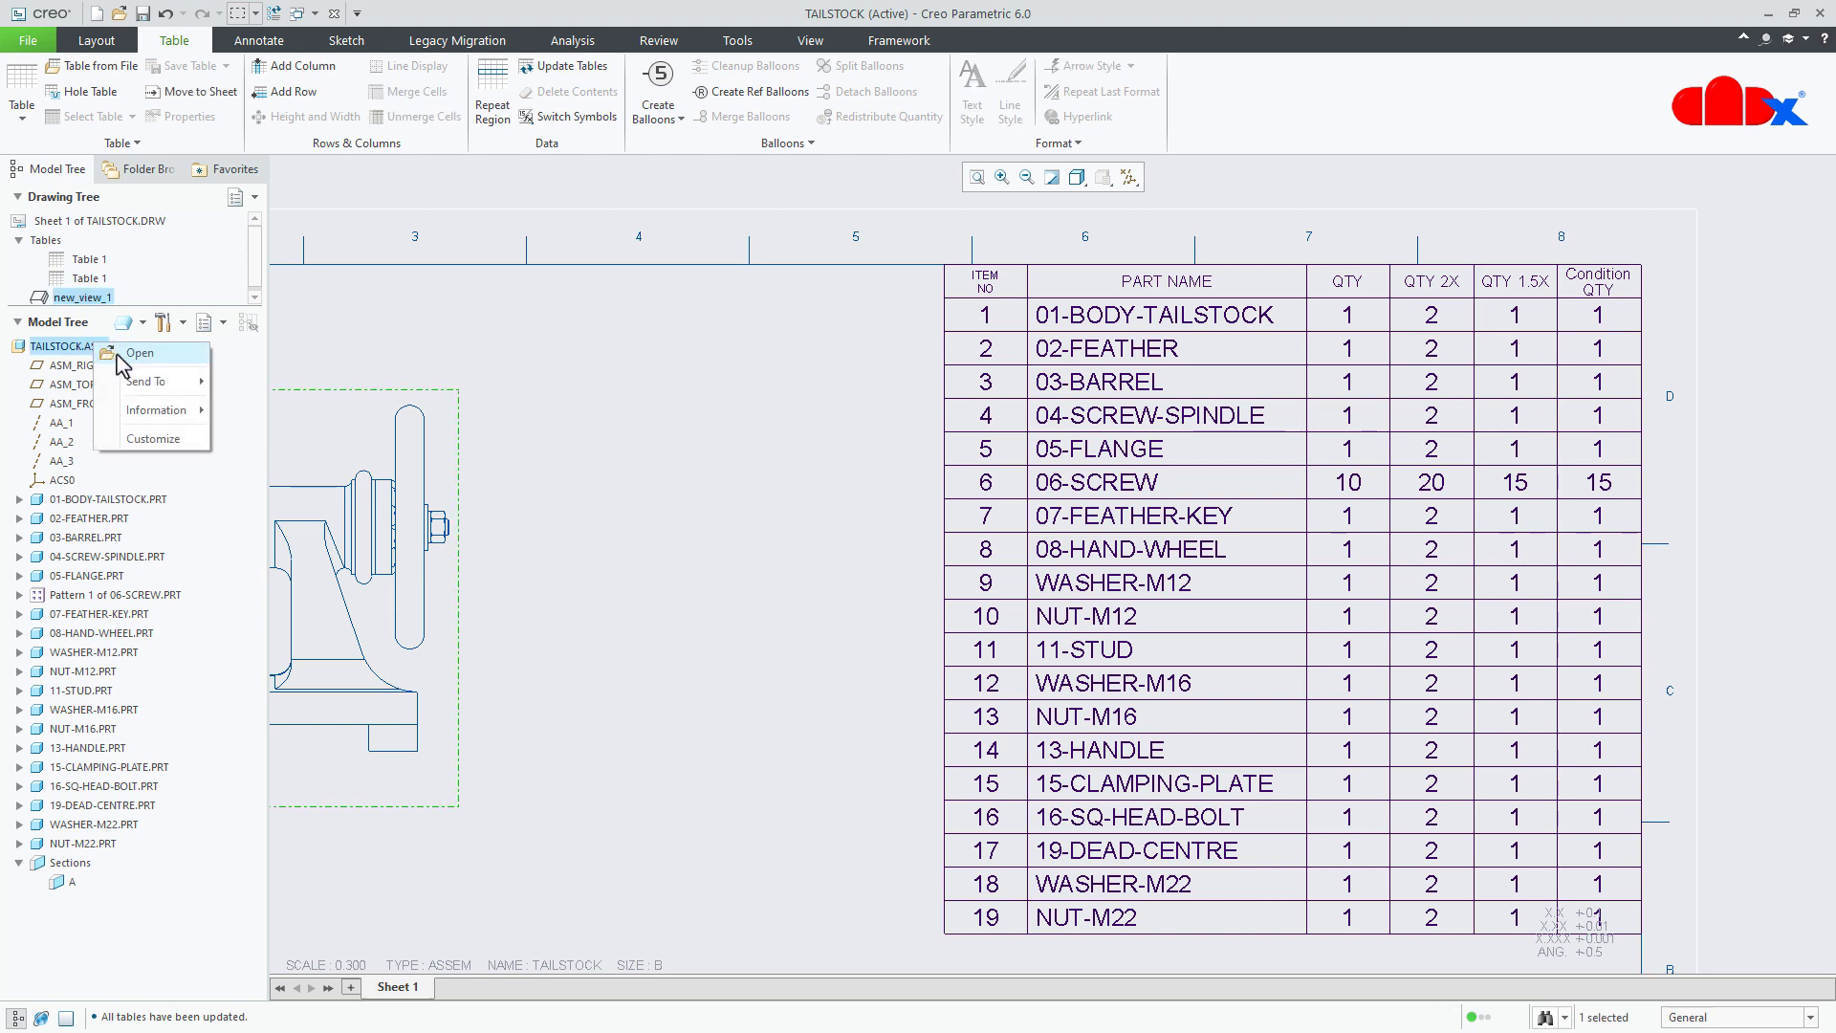
pyautogui.click(121, 359)
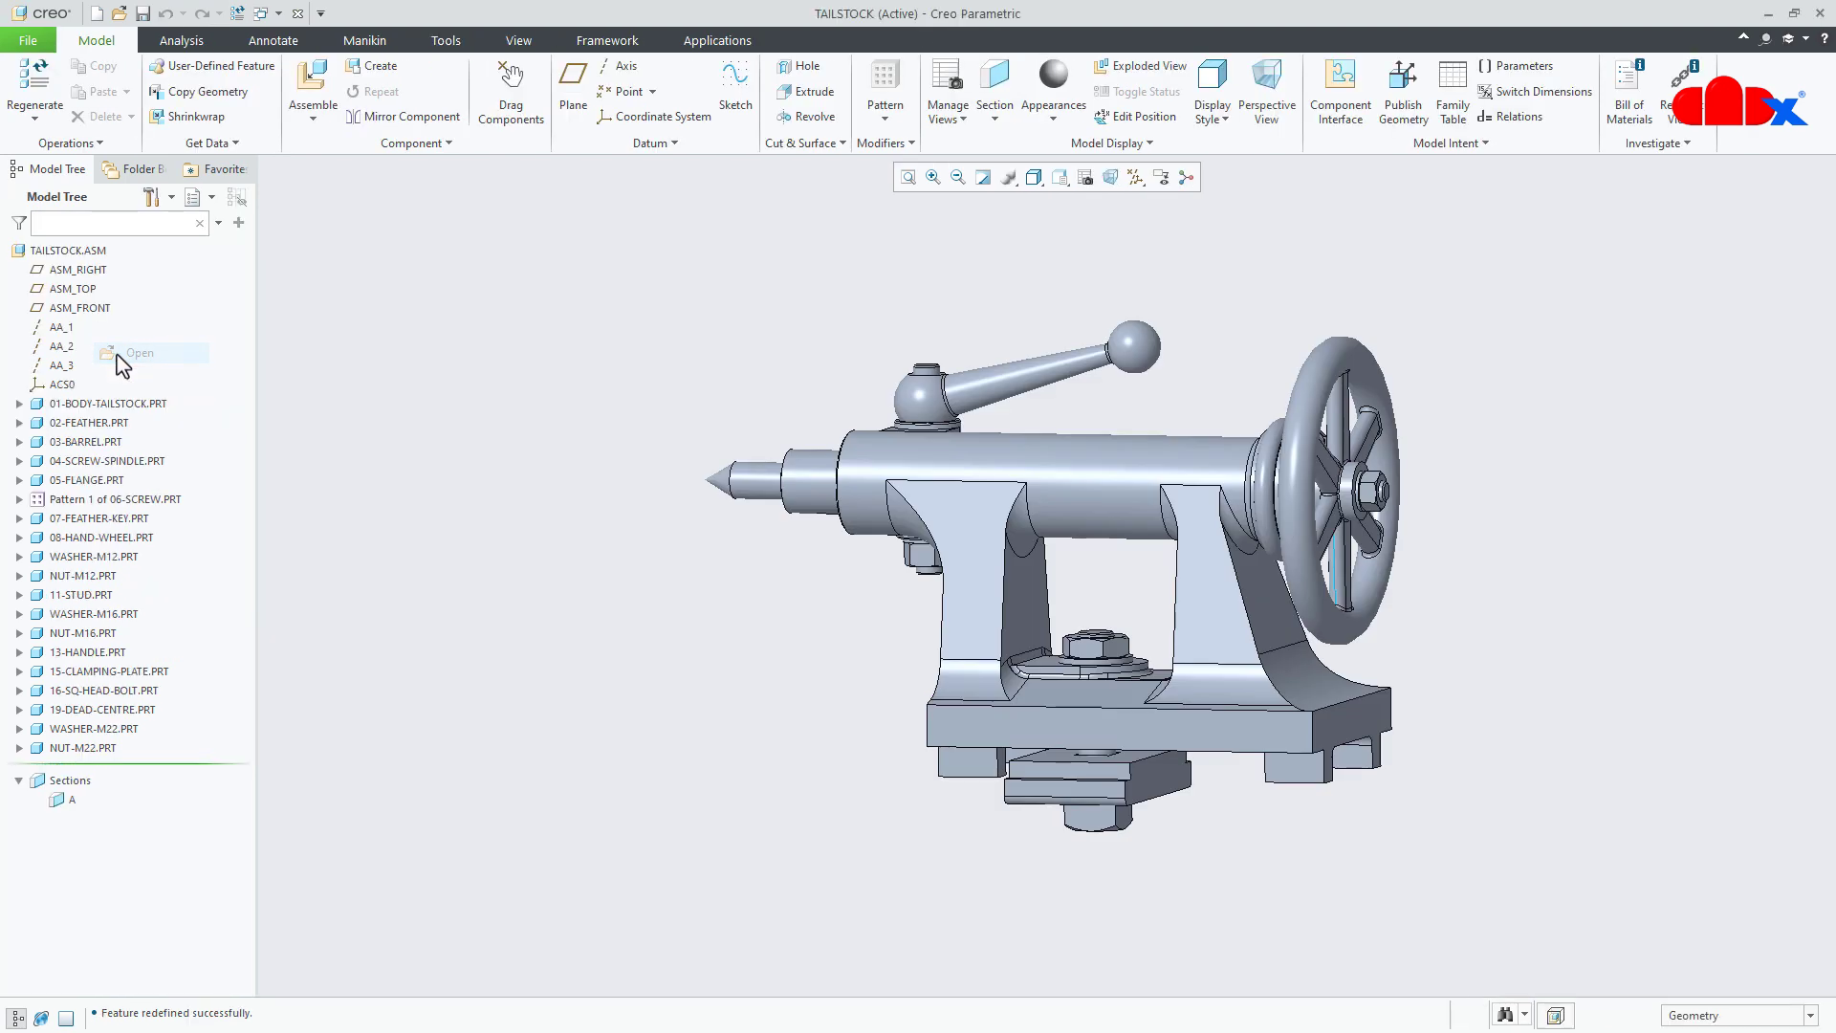
pyautogui.rightClick(106, 505)
pyautogui.click(138, 416)
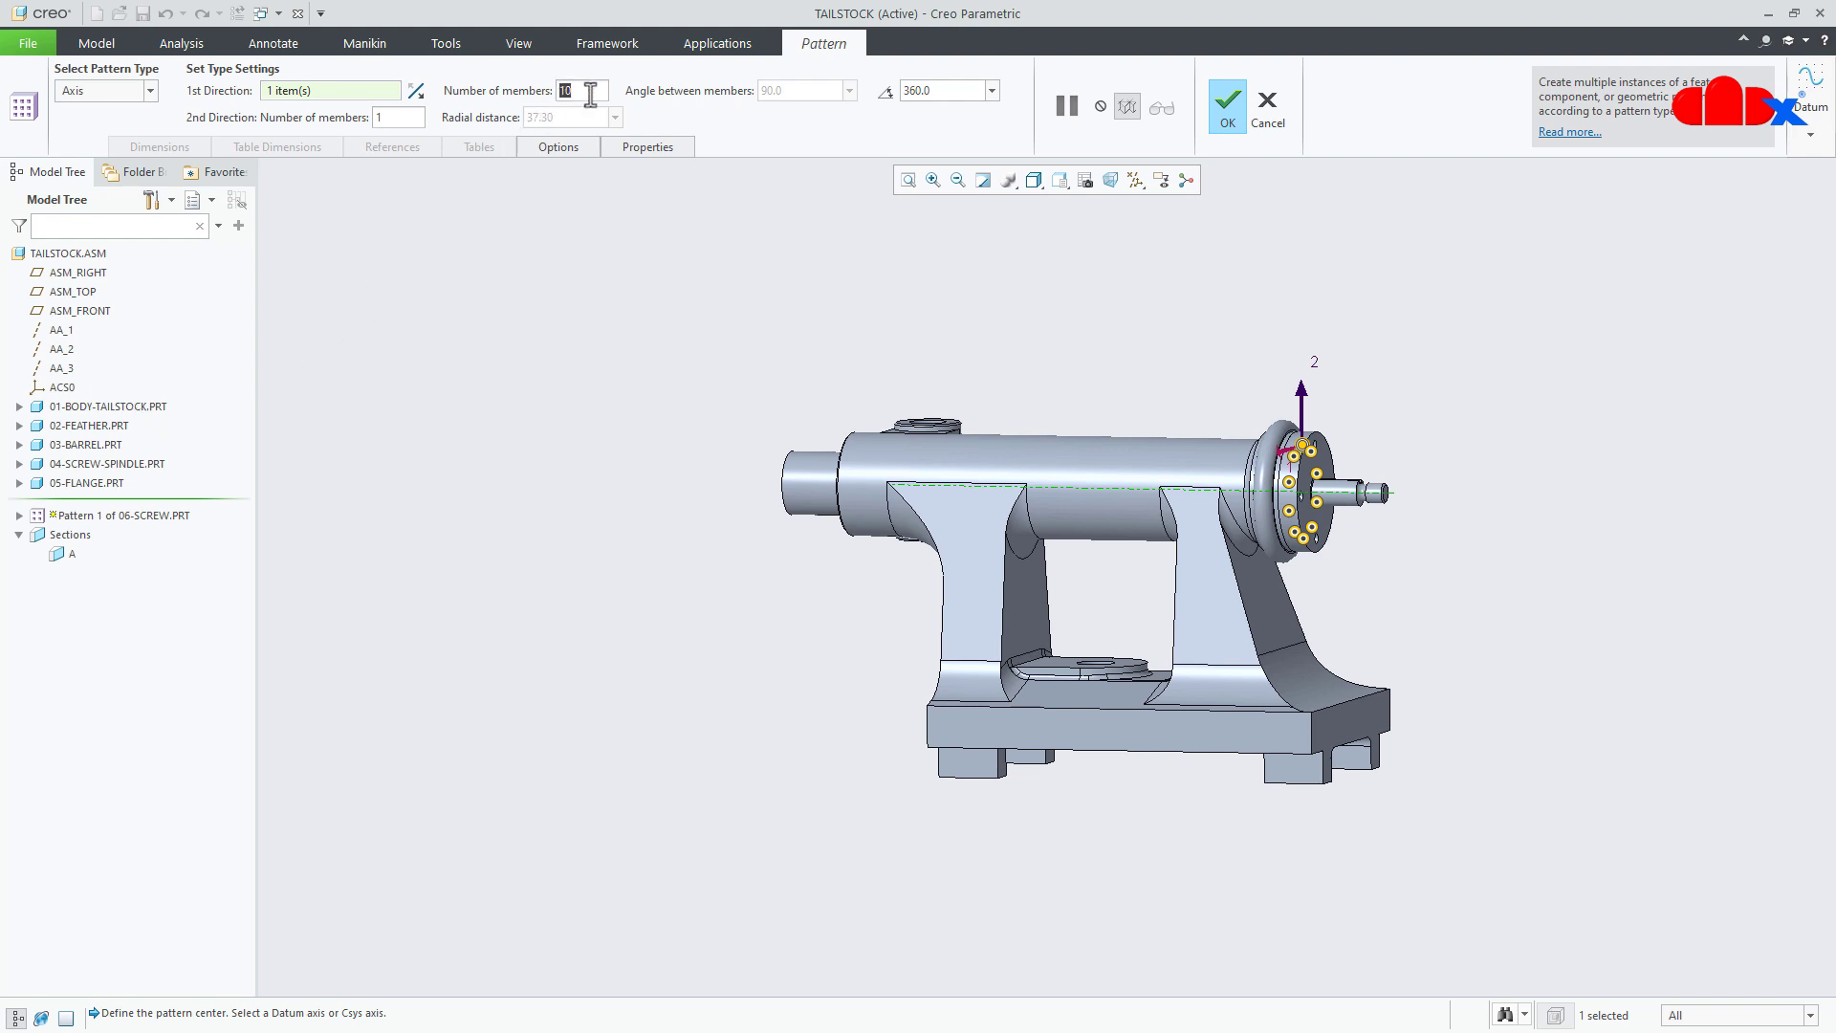
pyautogui.write('20')
pyautogui.press('Return')
pyautogui.click(1222, 113)
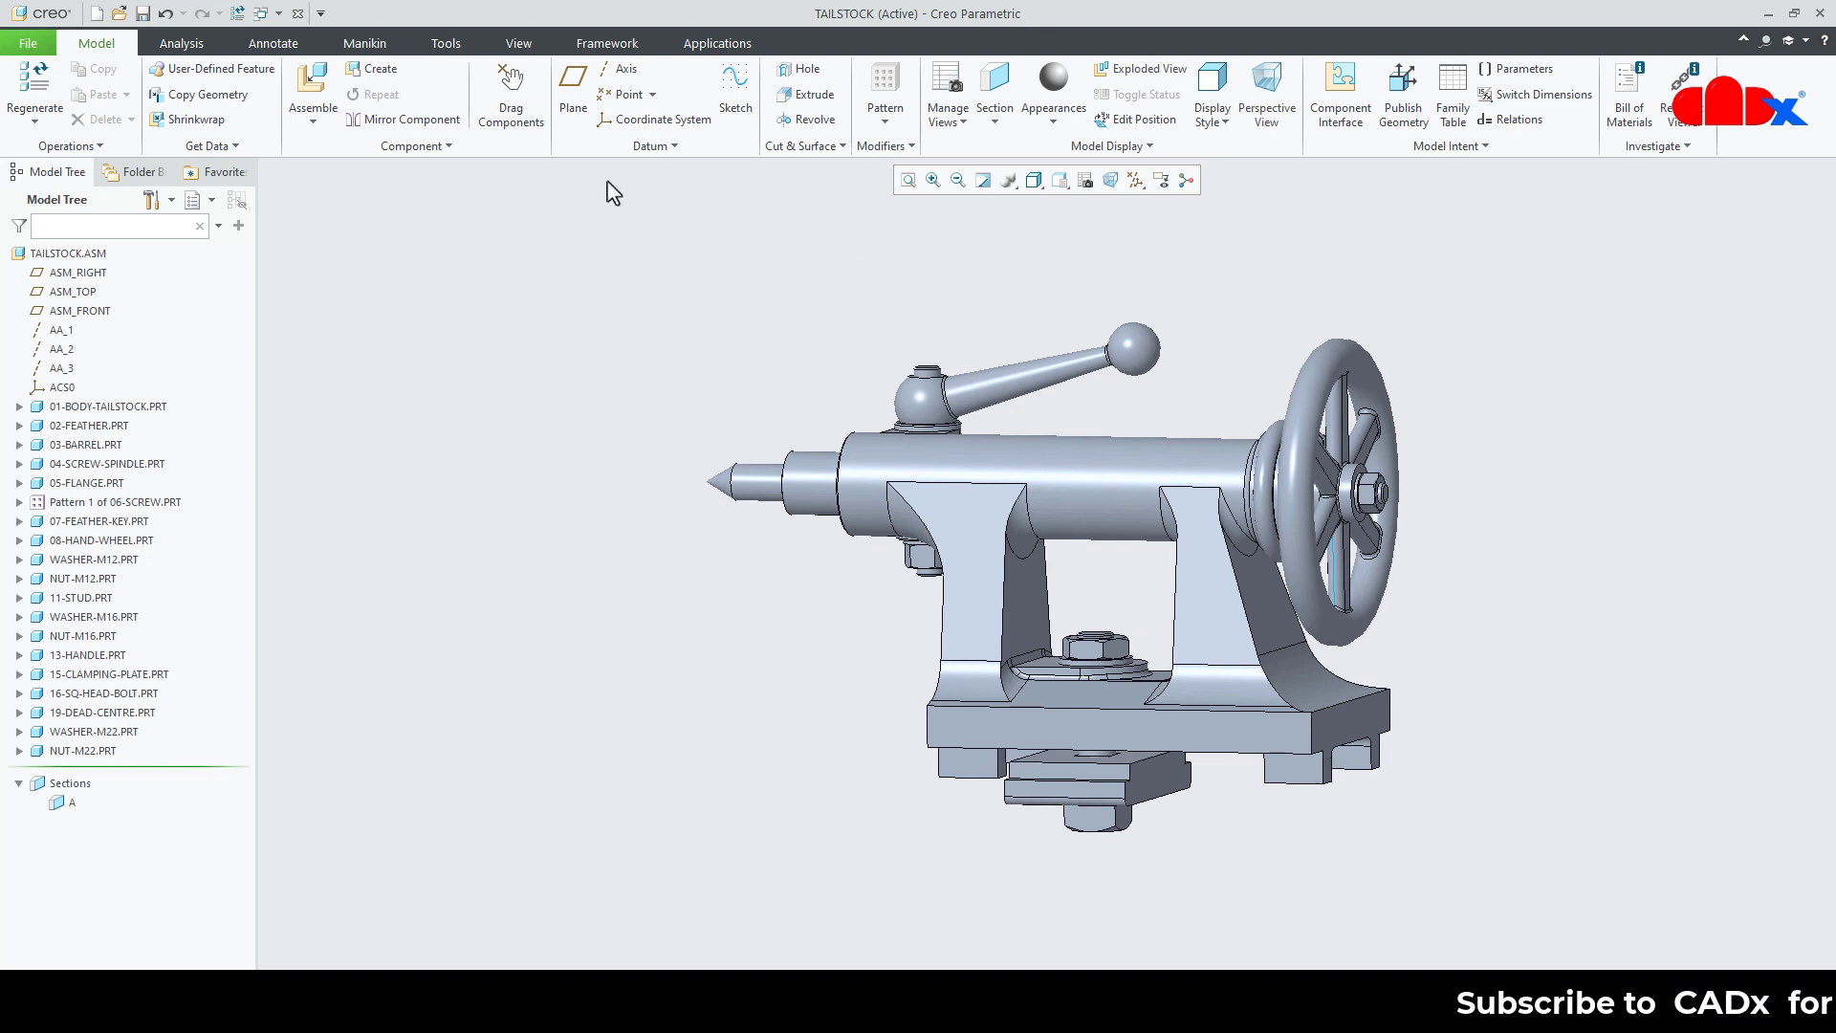
# - Switch back to TAILSTOCK.DRW and refresh via Repeat Region so 06-SCREW reads 20, 40, 30, 24
pyautogui.click(261, 12)
pyautogui.click(280, 43)
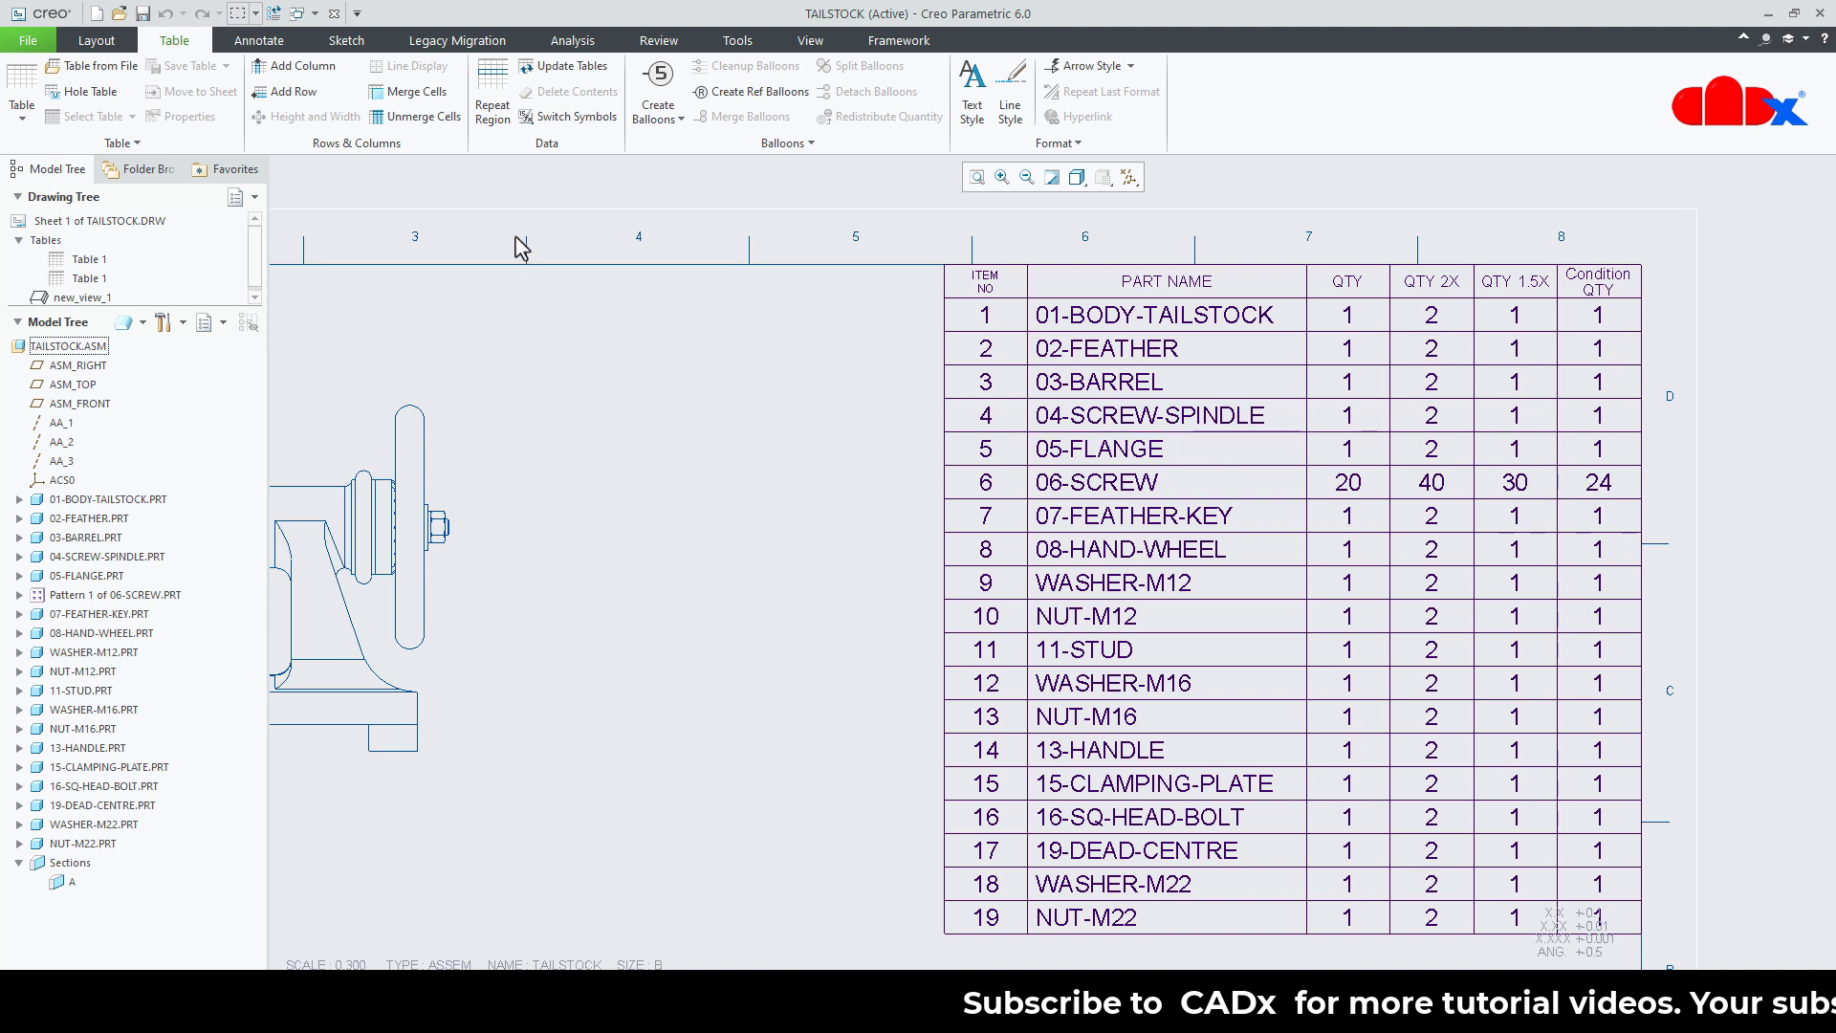
pyautogui.click(497, 124)
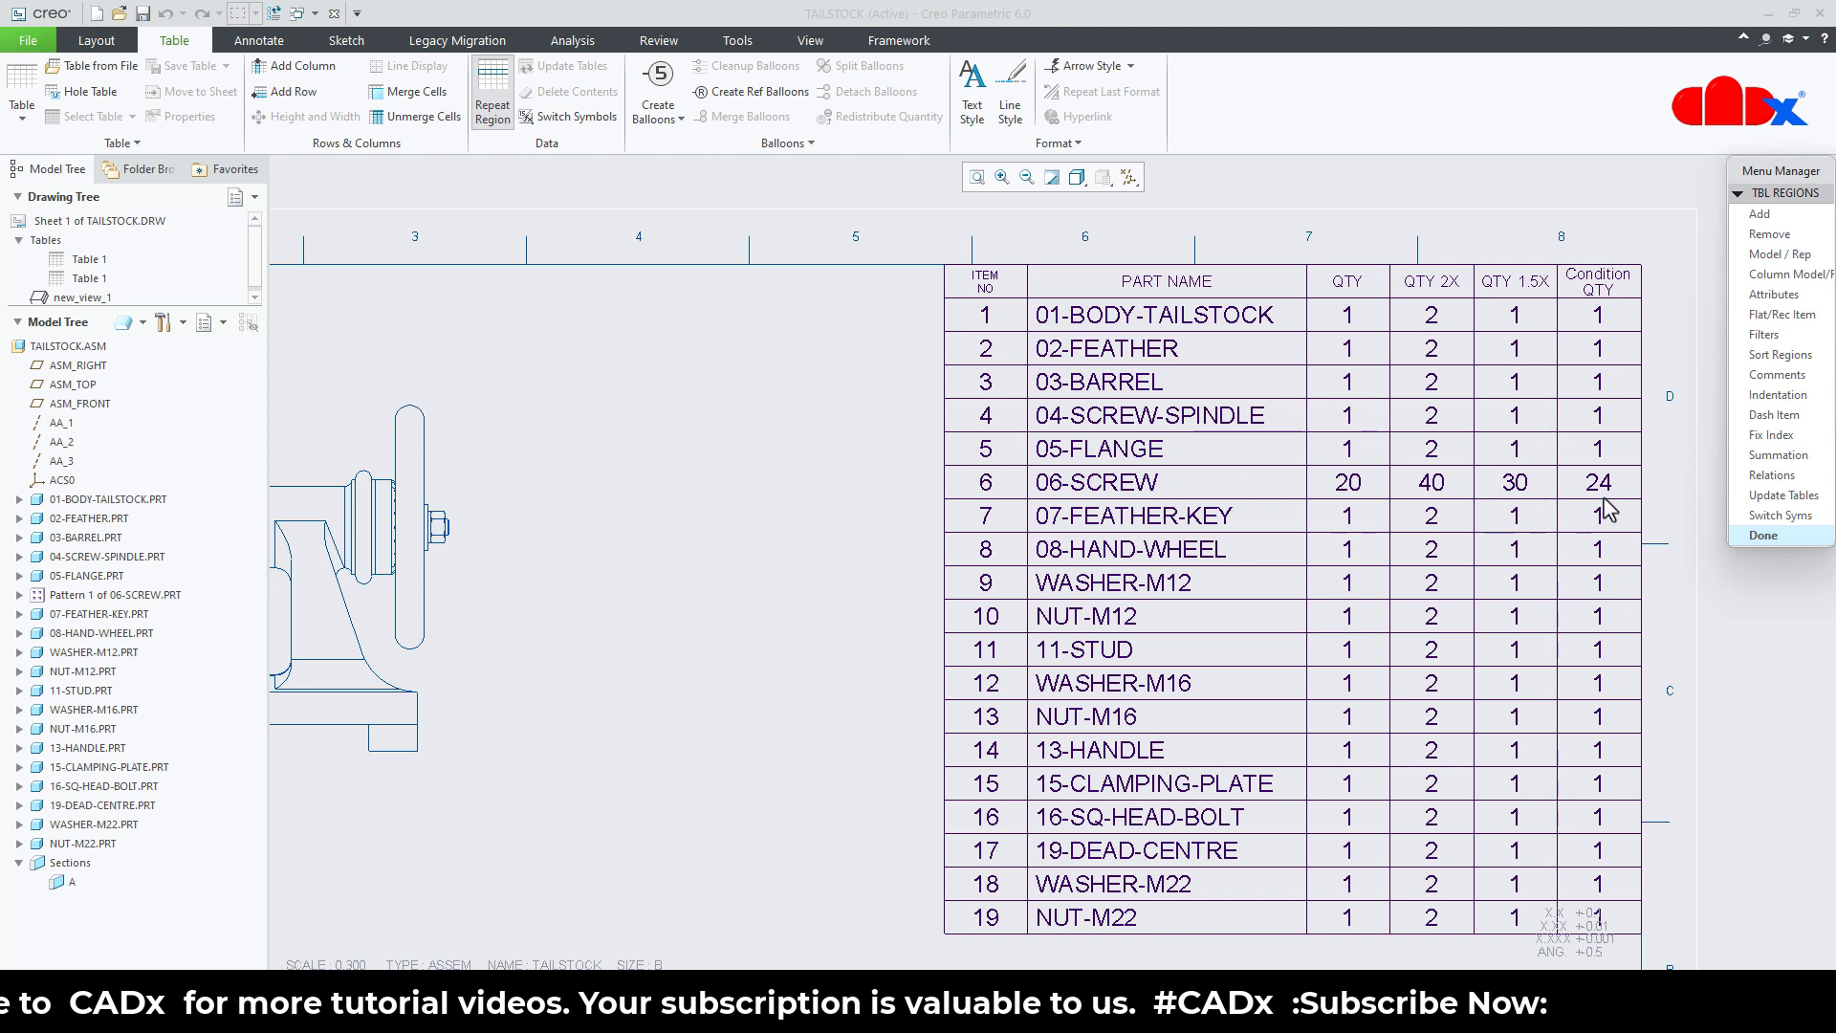
pyautogui.click(1758, 538)
# - Open TAILSTOCK.ASM again and redefine the 06-SCREW pattern to 6 members
pyautogui.click(383, 416)
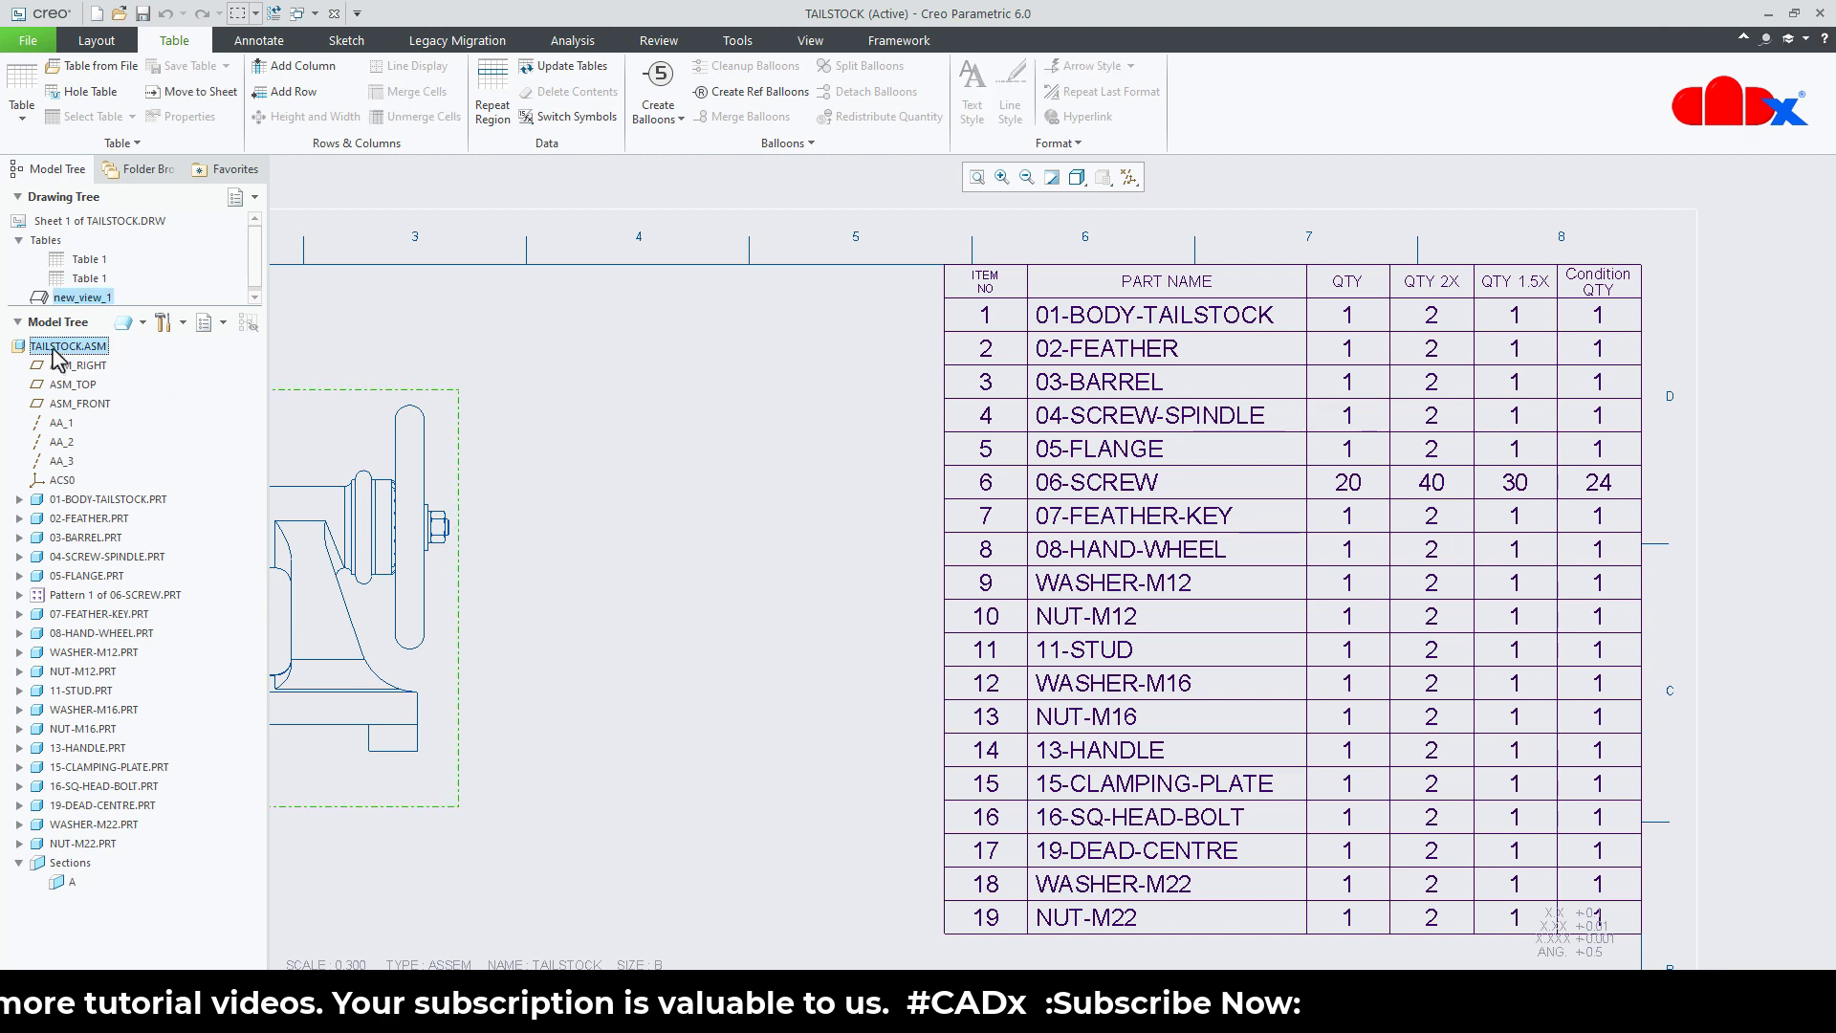
pyautogui.rightClick(55, 360)
pyautogui.click(79, 367)
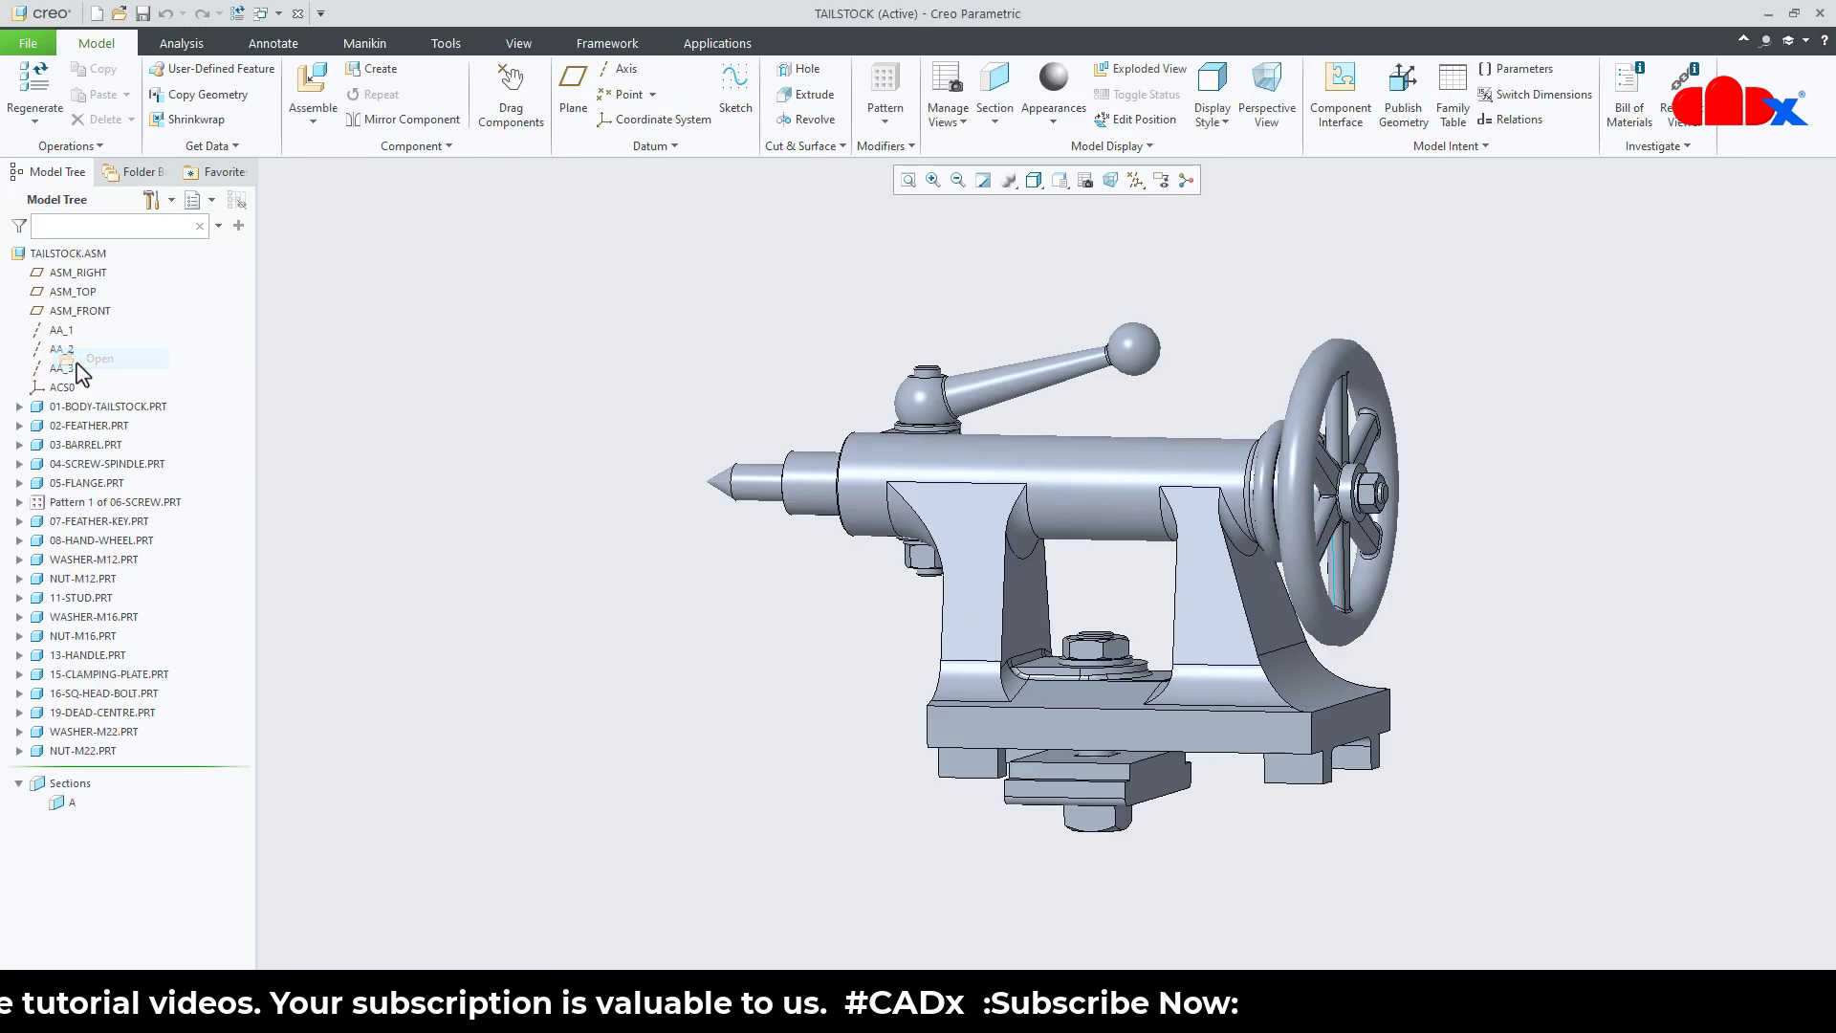
pyautogui.click(97, 511)
pyautogui.click(129, 391)
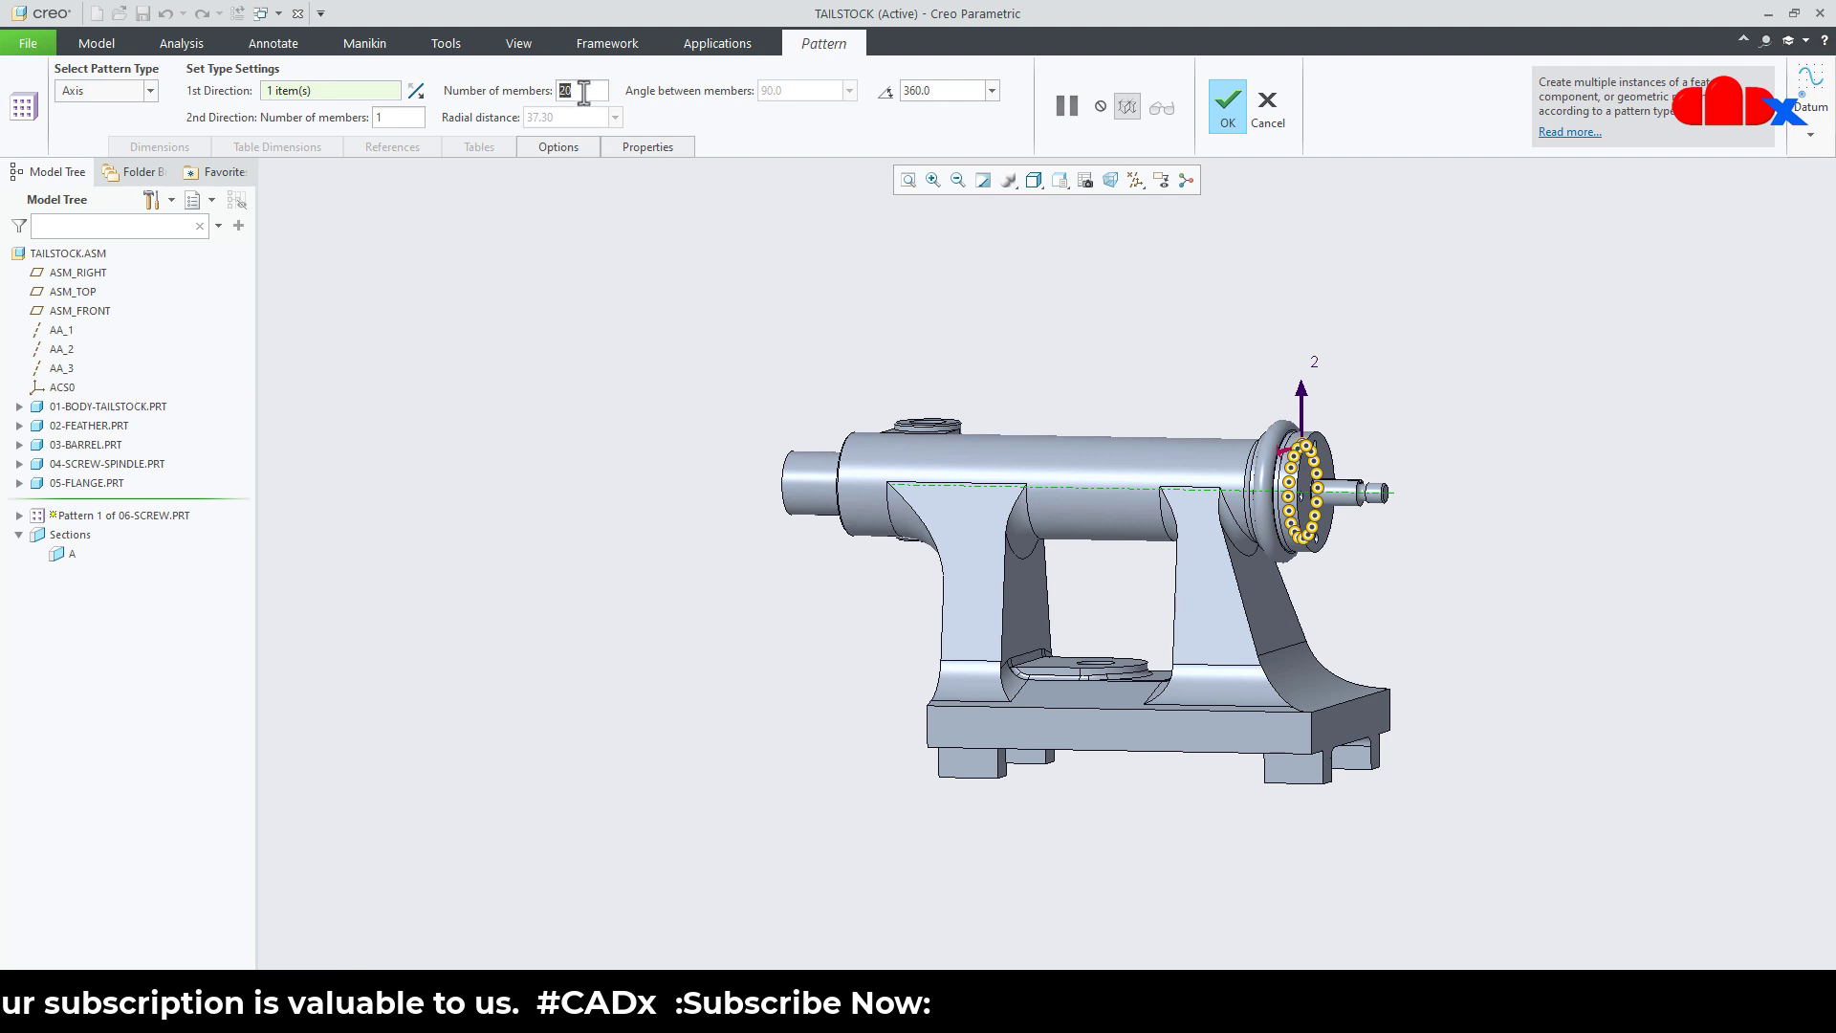
pyautogui.write('6')
pyautogui.press('Return')
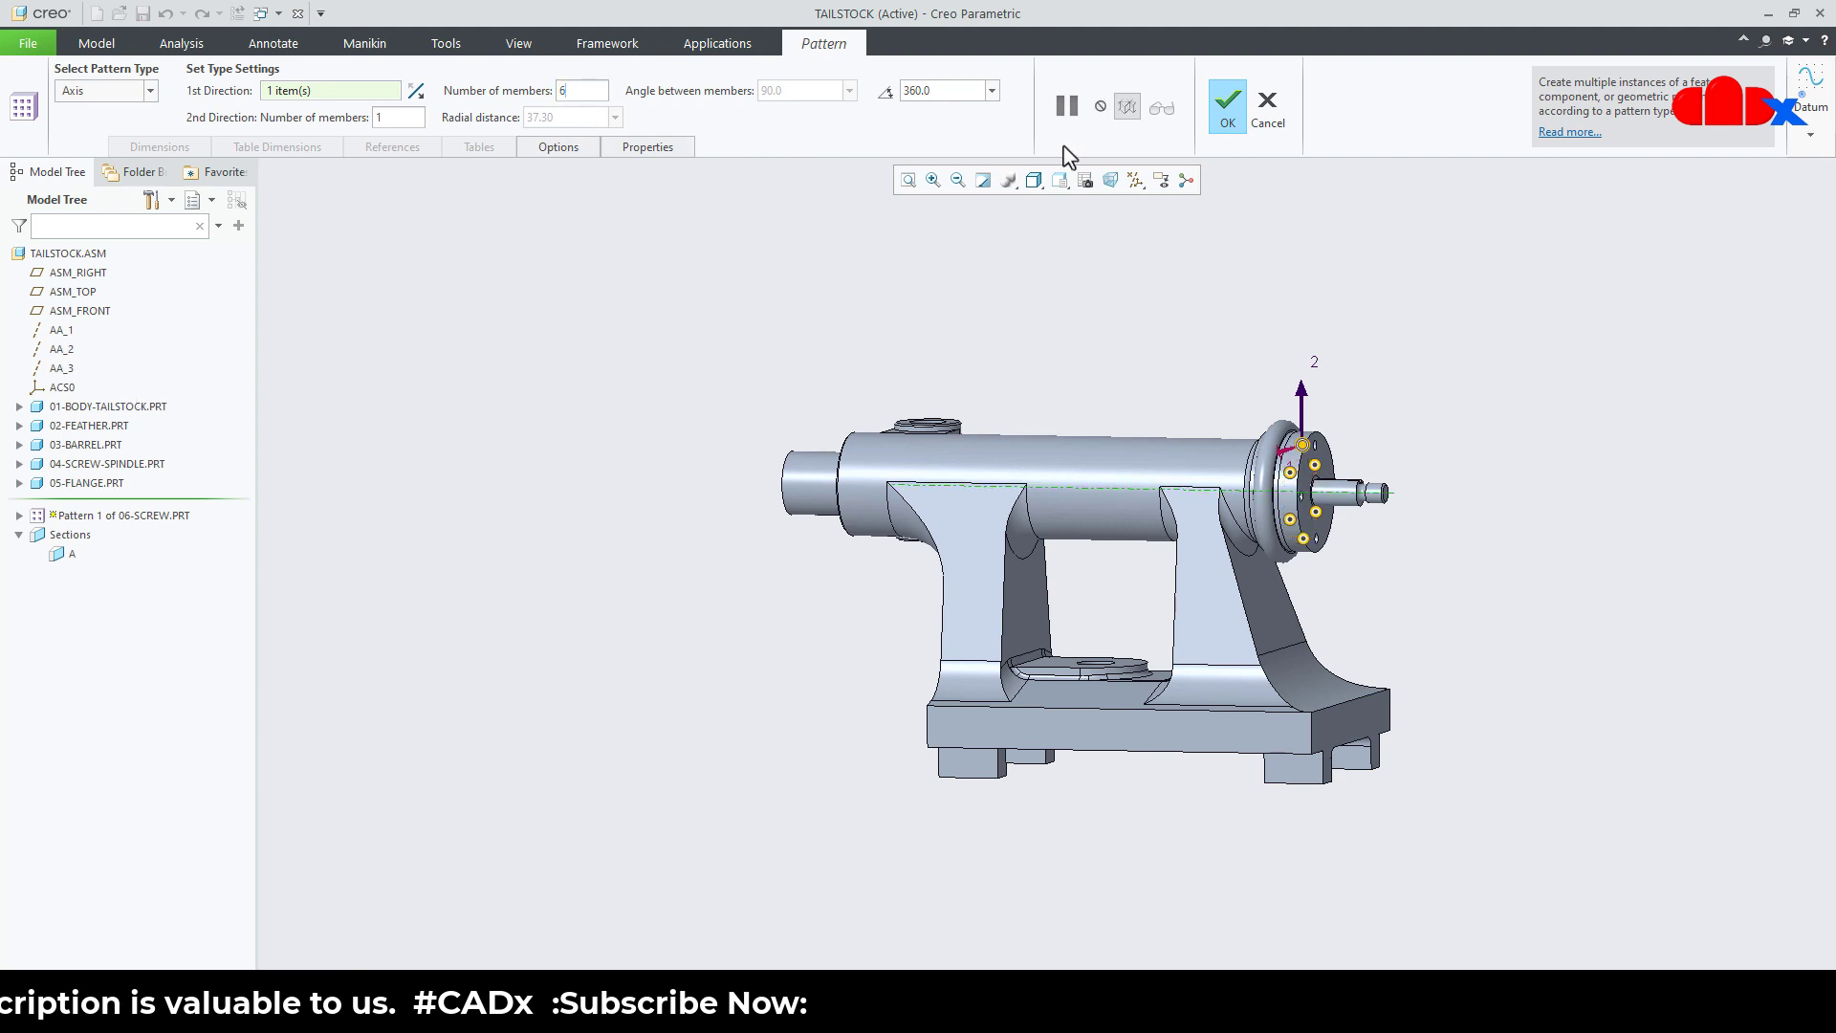
pyautogui.click(1227, 133)
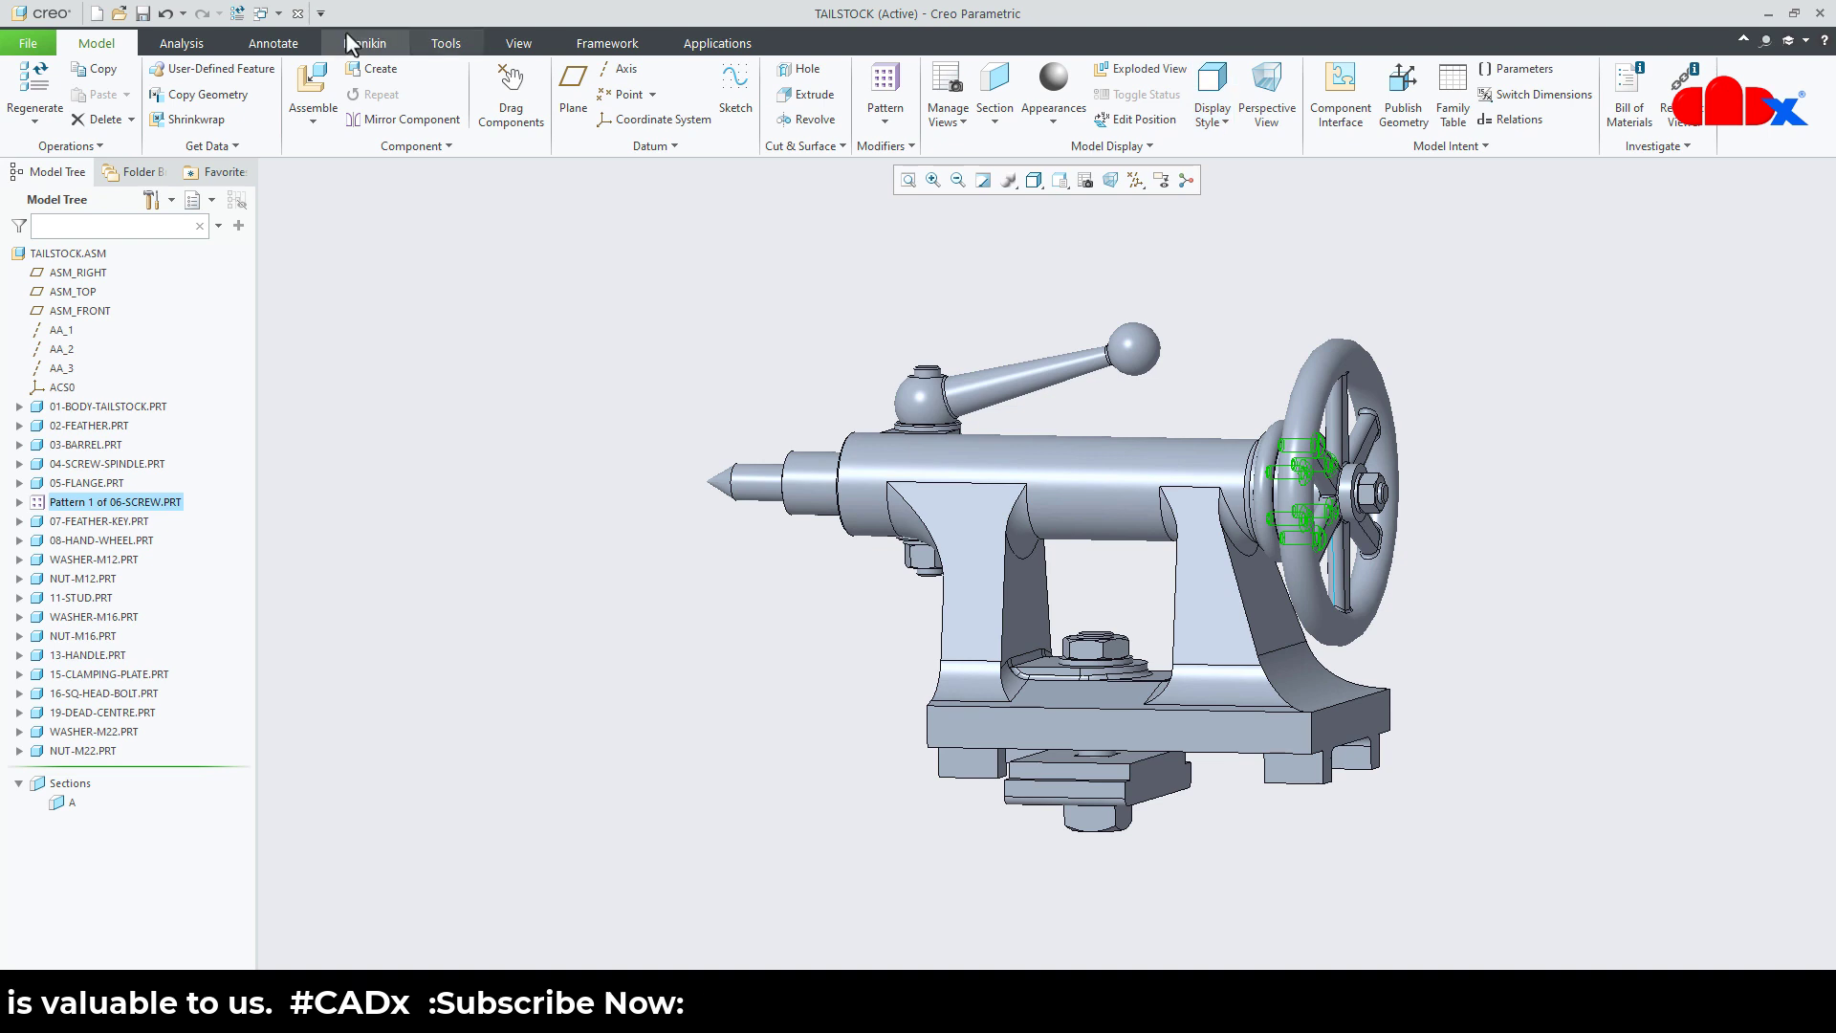
pyautogui.click(276, 21)
# - Switch back to TAILSTOCK.DRW, where 06-SCREW now reads 6, 12, 9, 9
pyautogui.click(329, 65)
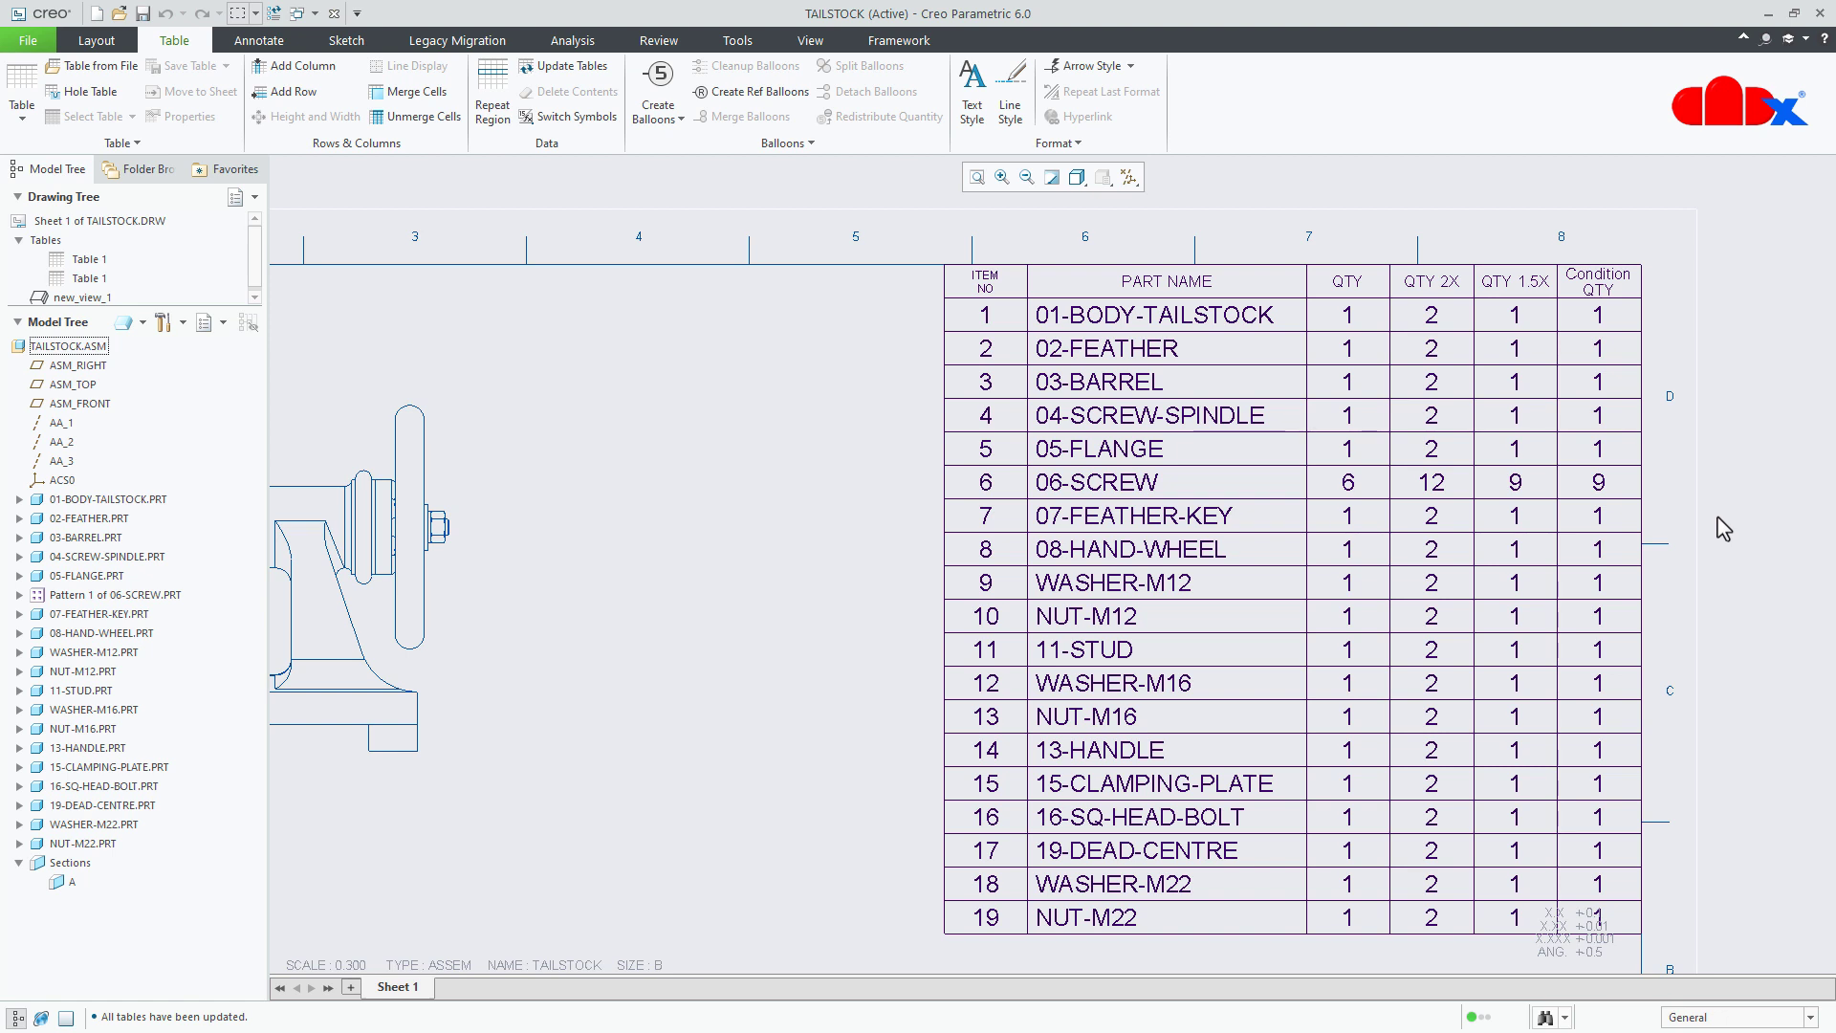
pyautogui.click(22, 103)
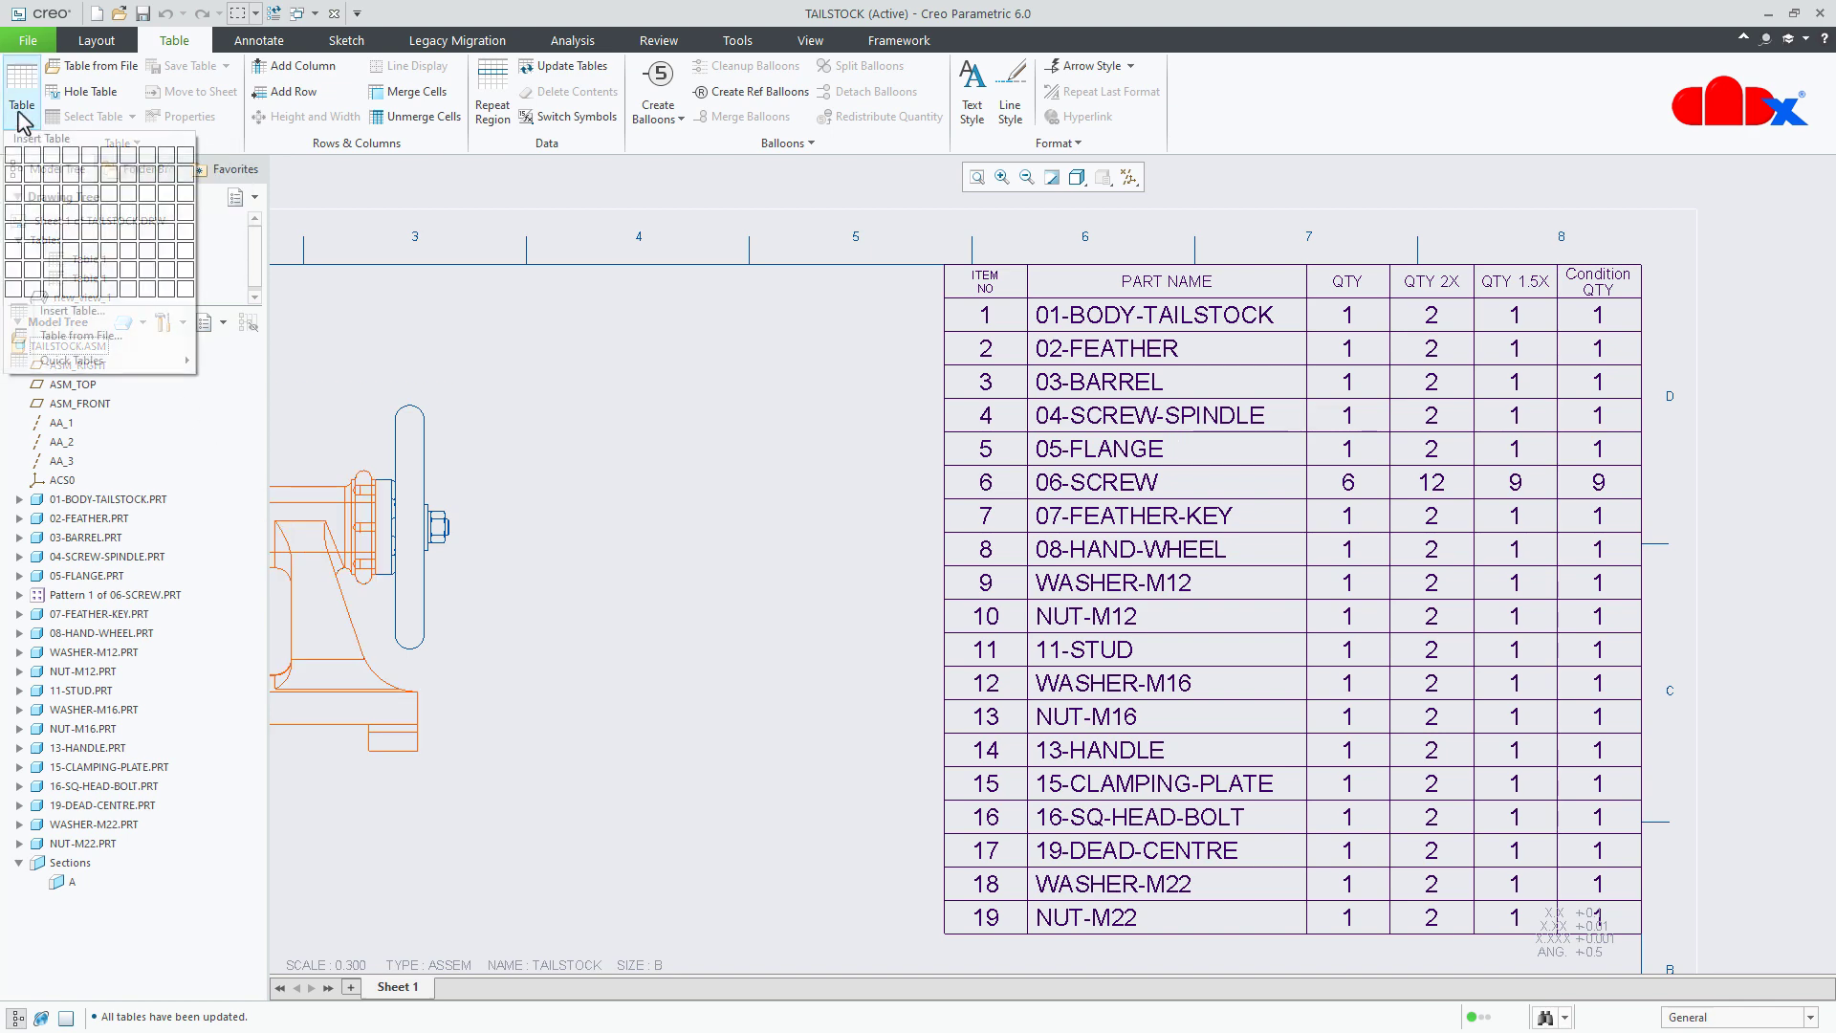
pyautogui.moveTo(73, 360)
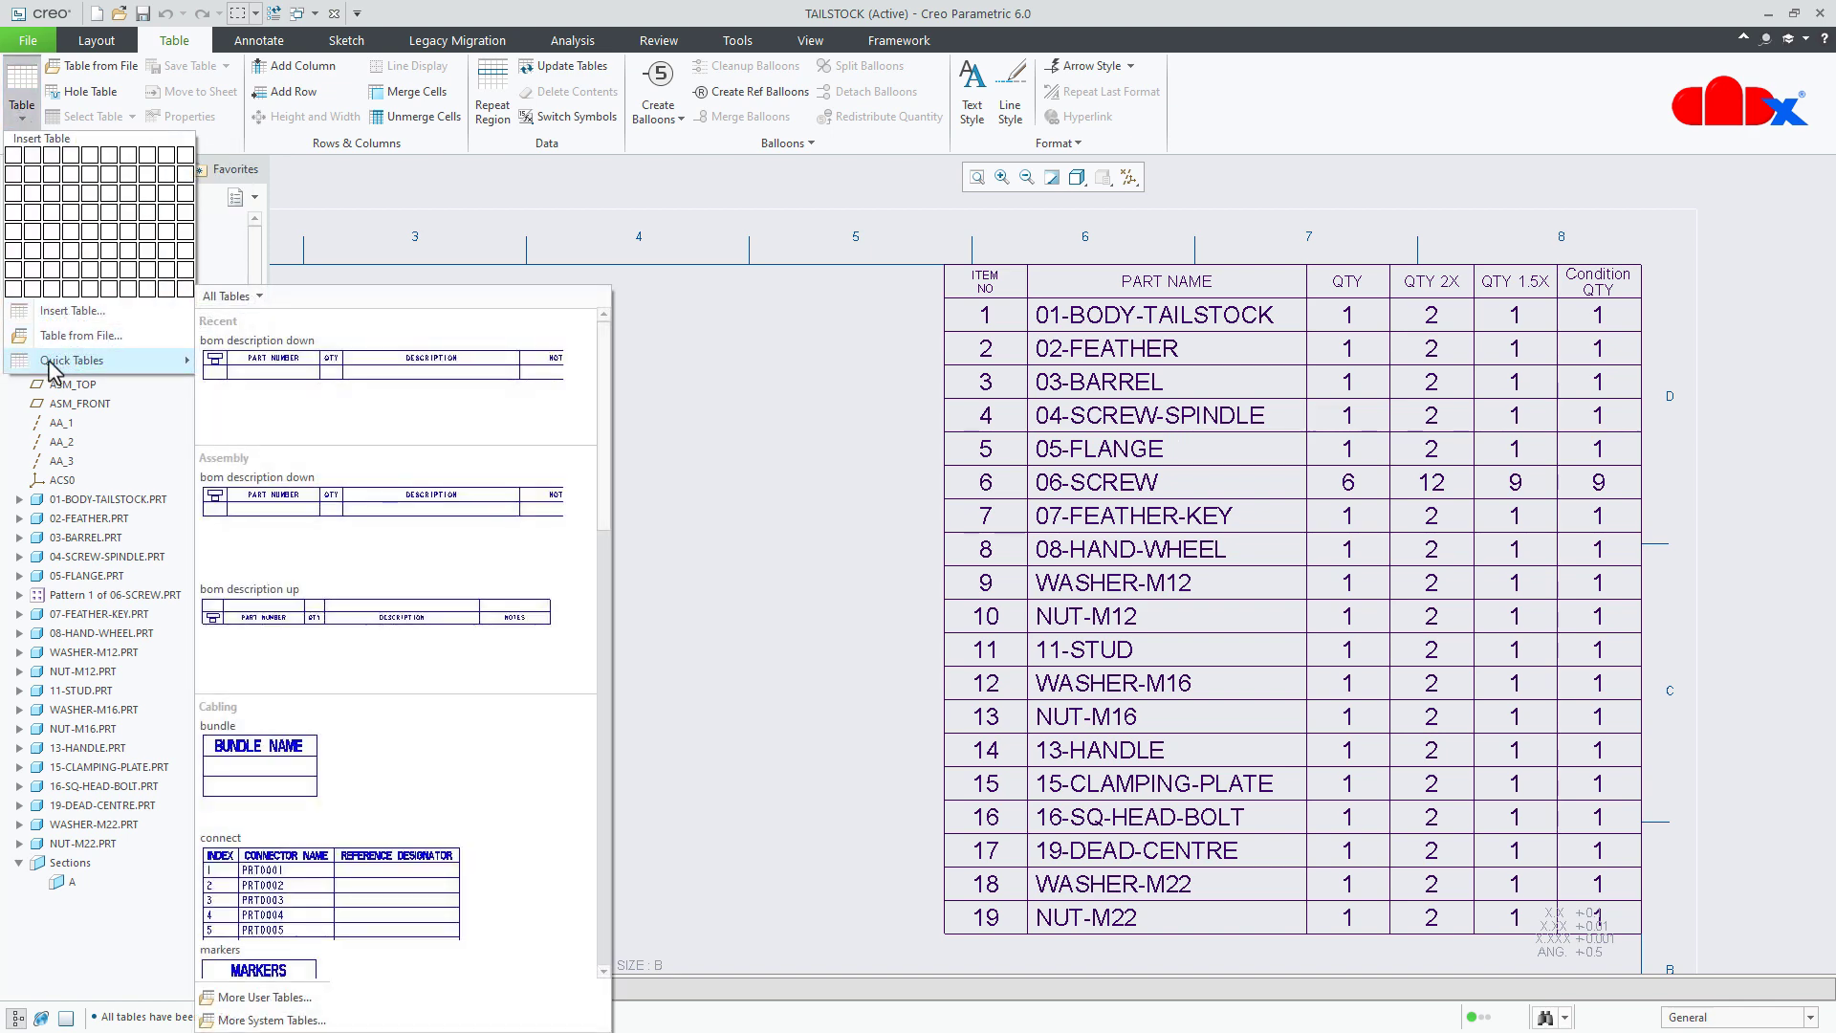
# - Insert the 'bom description down' quick table onto the sheet
pyautogui.click(373, 366)
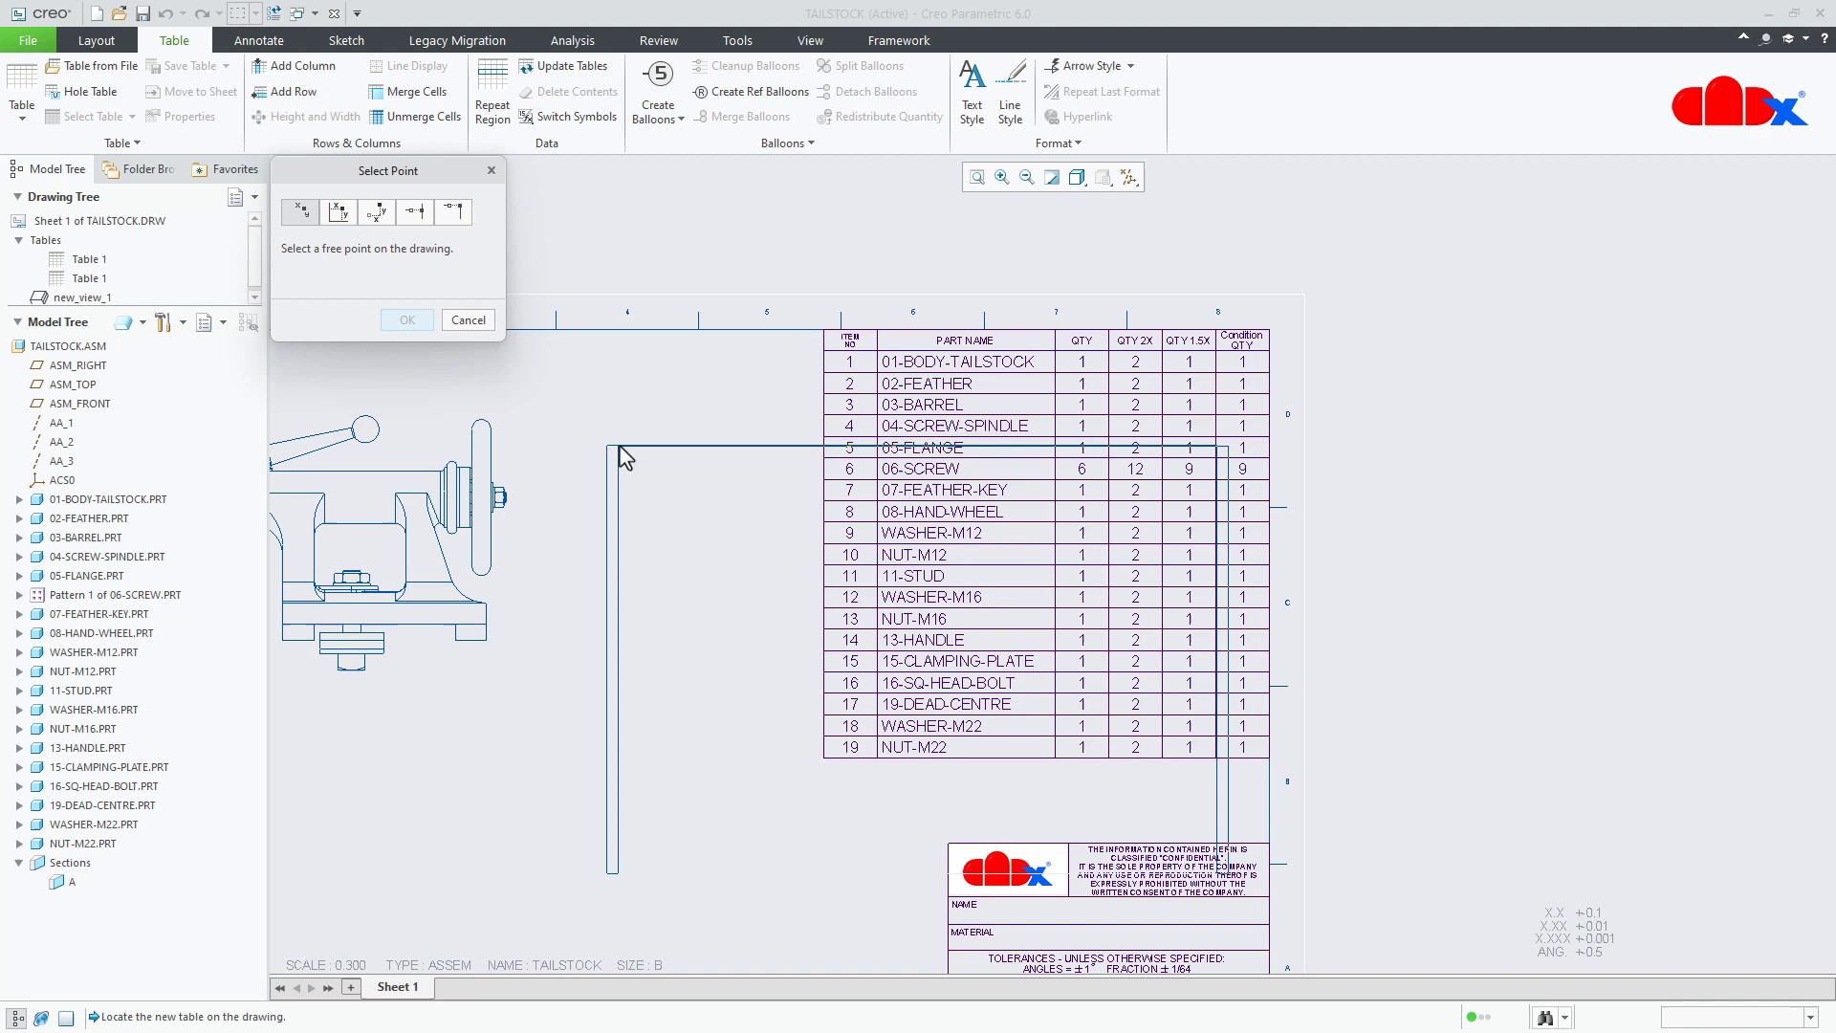
pyautogui.moveTo(620, 457); pyautogui.dragTo(1025, 390, button='middle')
pyautogui.click(599, 569)
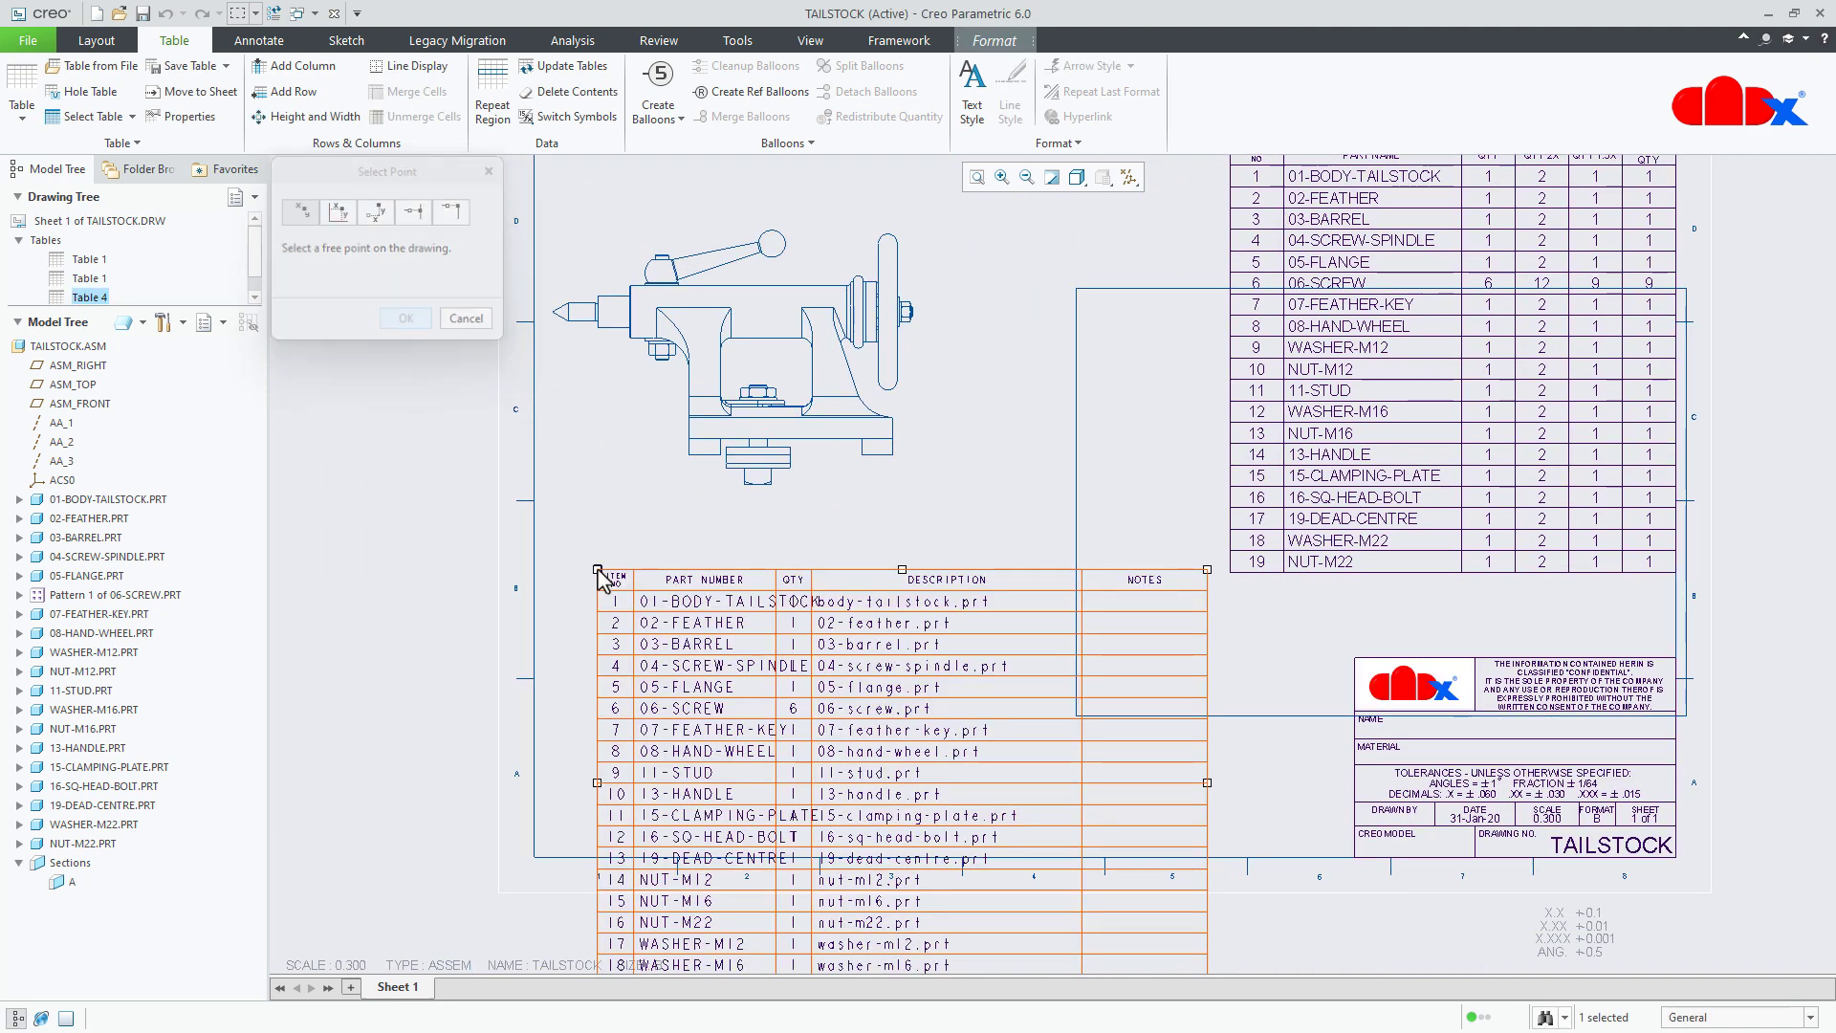
pyautogui.moveTo(944, 685); pyautogui.dragTo(1028, 445, button='middle')
pyautogui.click(1321, 465)
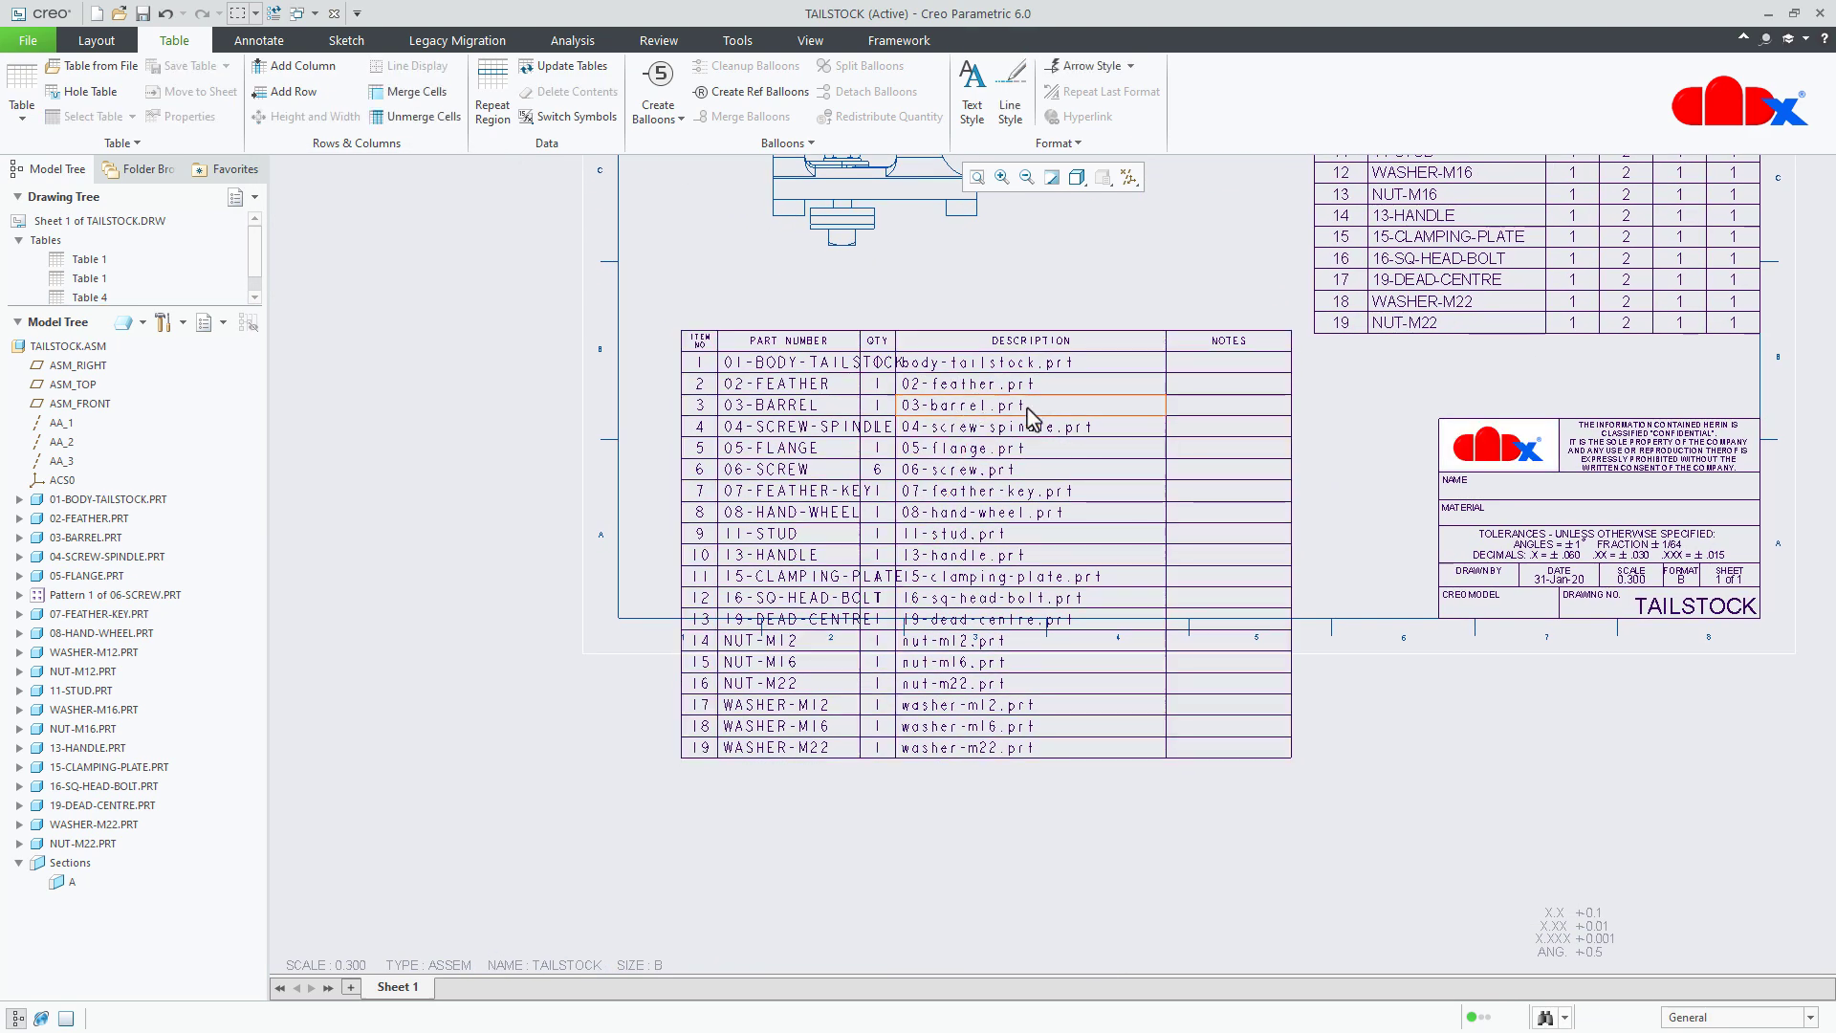
# - Delete the DESCRIPTION and NOTES columns, leaving item number, part number and quantity
pyautogui.moveTo(889, 301); pyautogui.dragTo(1299, 903)
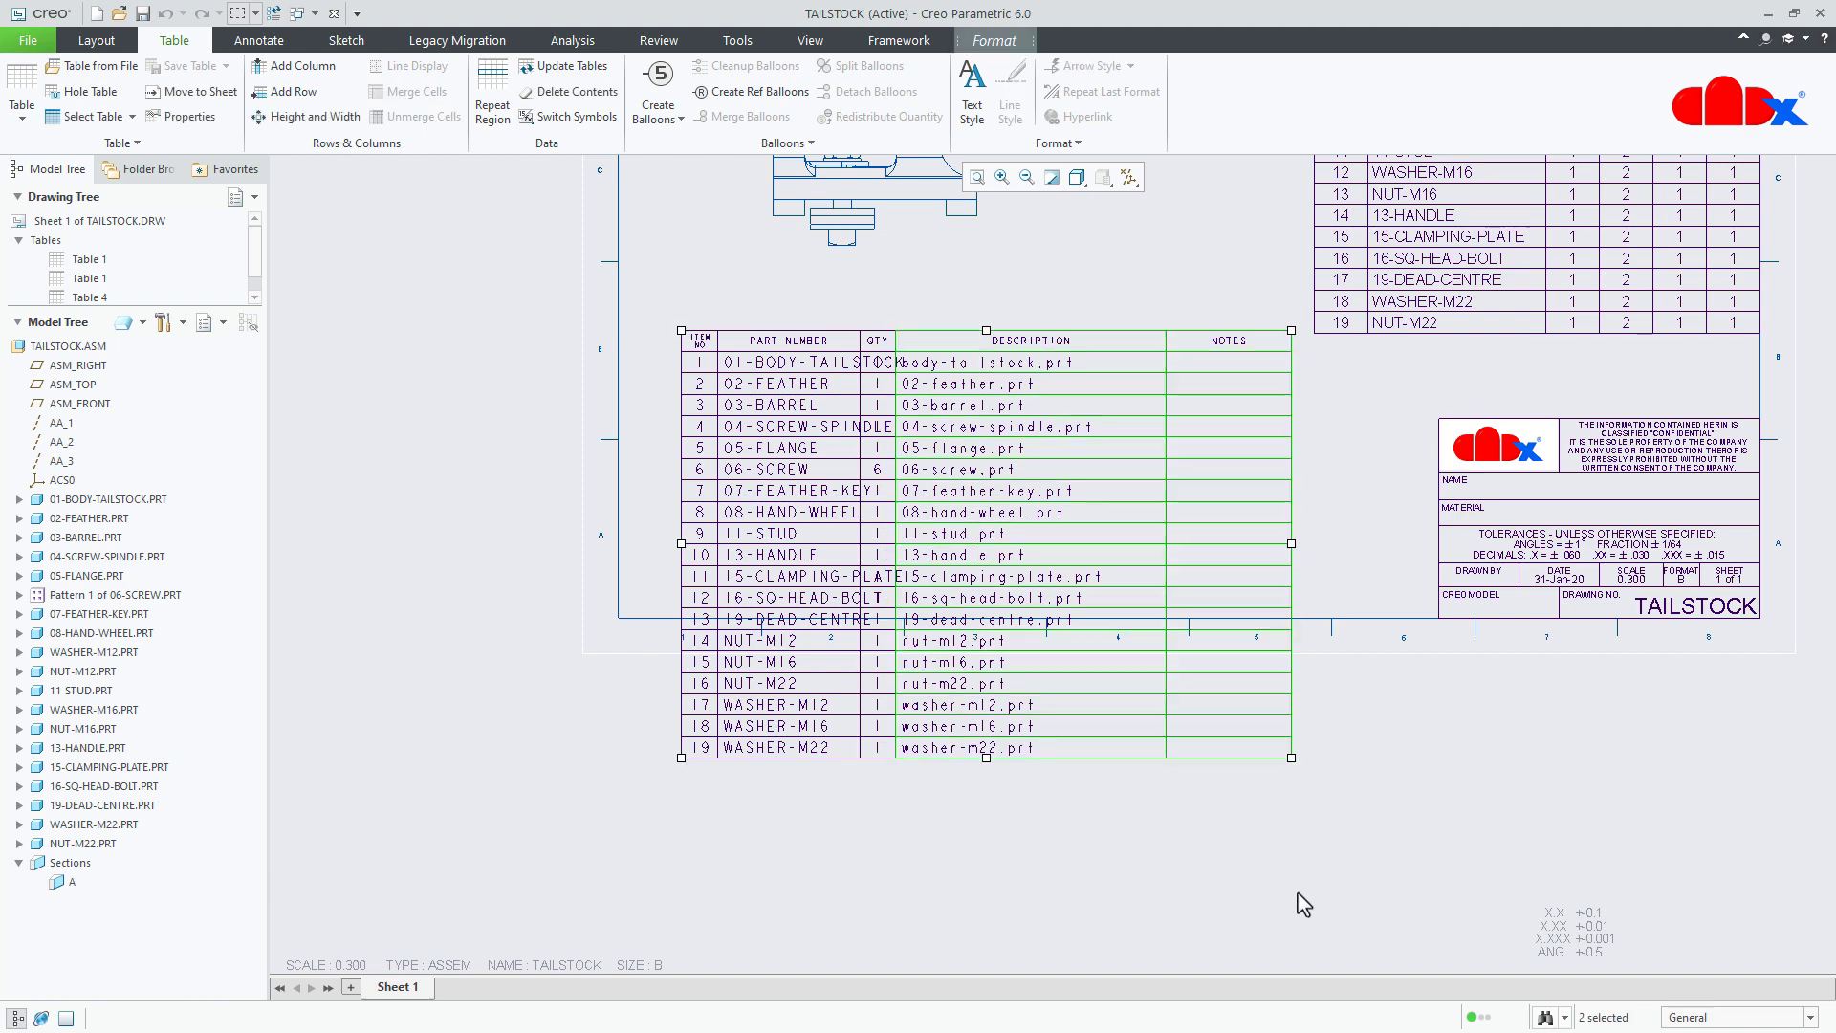
pyautogui.press('Delete')
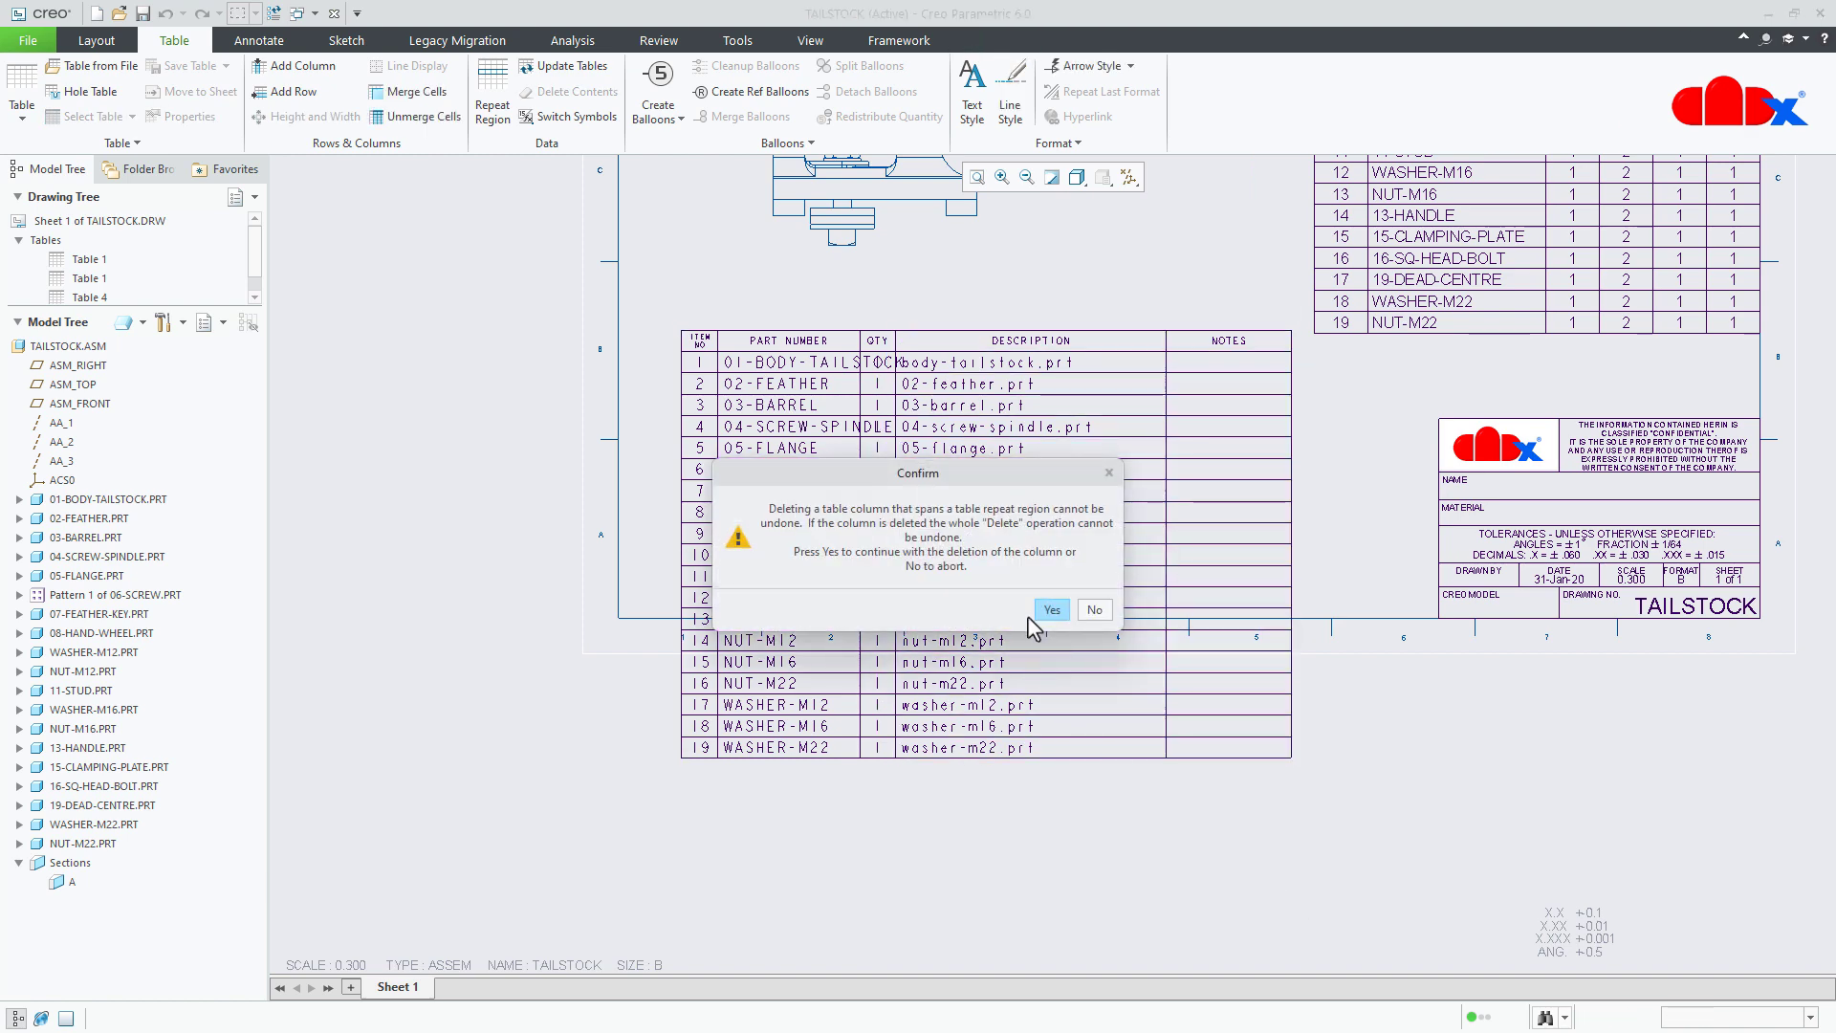
pyautogui.click(1052, 610)
pyautogui.click(819, 464)
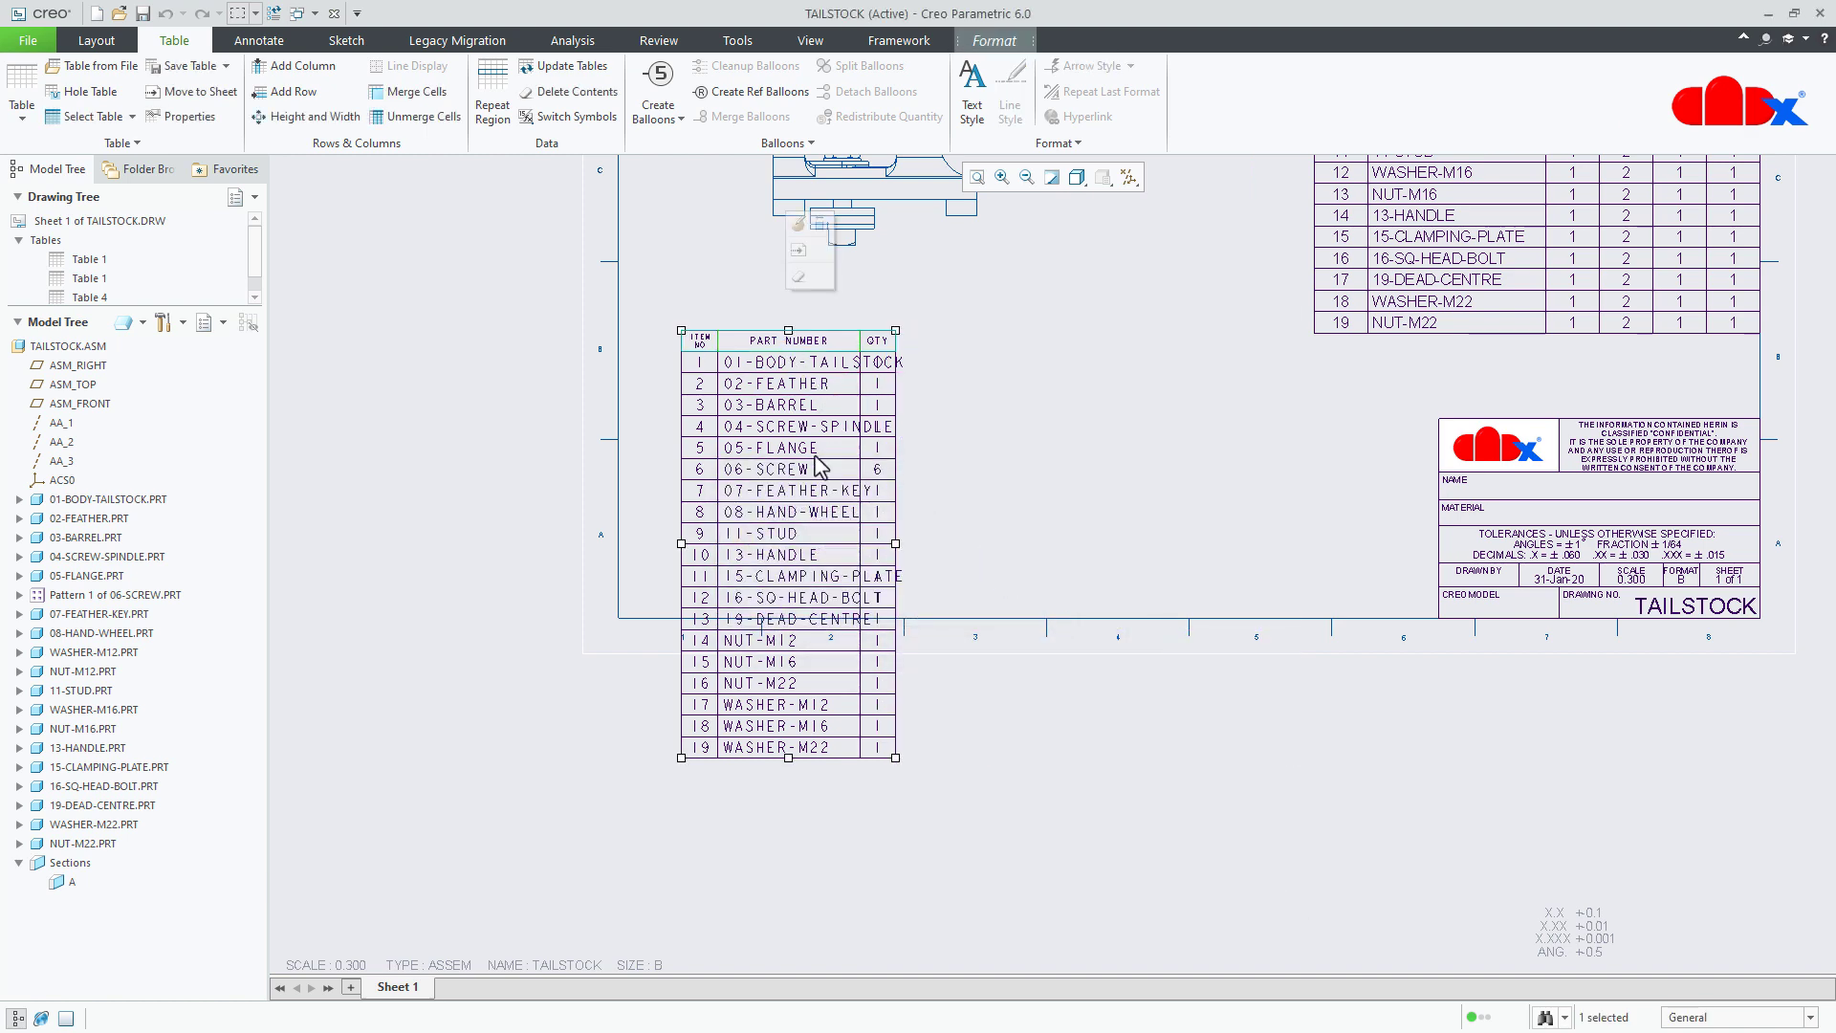
pyautogui.scroll(-1, 822, 461)
pyautogui.scroll(-1, 961, 478)
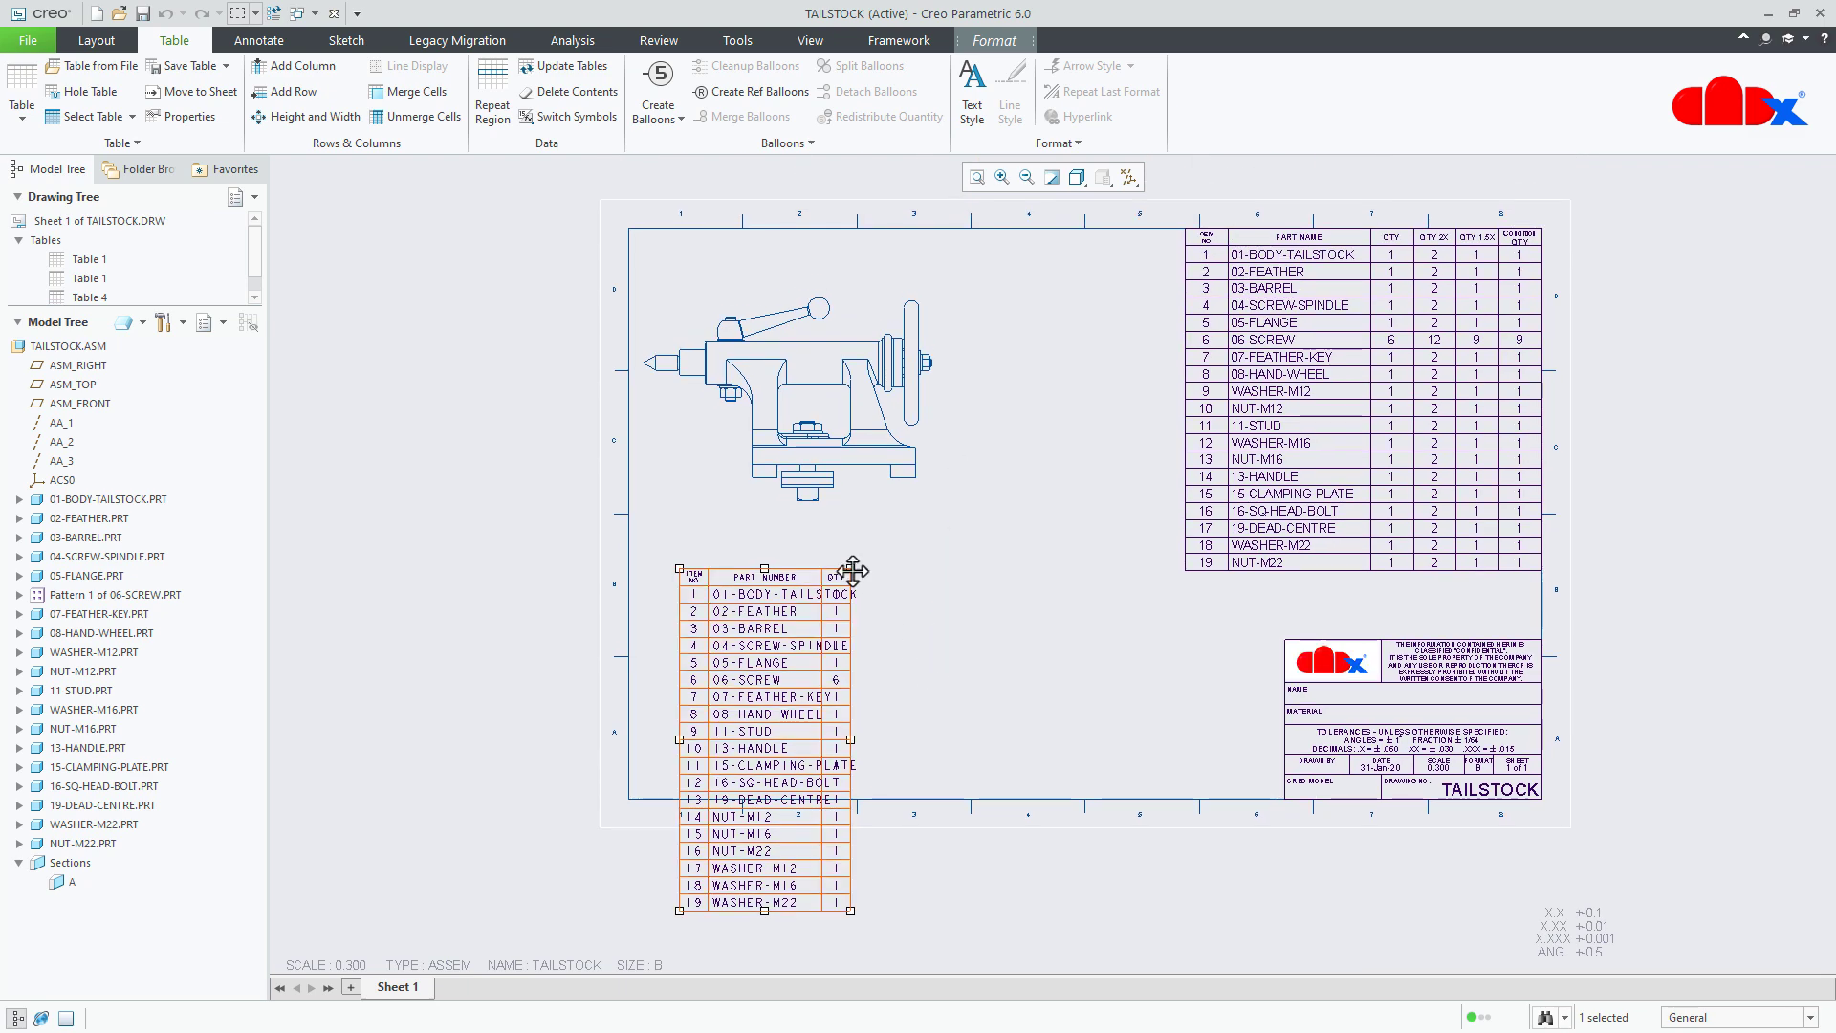
# - Drag the new three-column table to snap beside the original BOM table
pyautogui.moveTo(851, 570); pyautogui.dragTo(1176, 233)
pyautogui.scroll(1, 1245, 247)
pyautogui.scroll(1, 1179, 233)
pyautogui.scroll(2, 1208, 369)
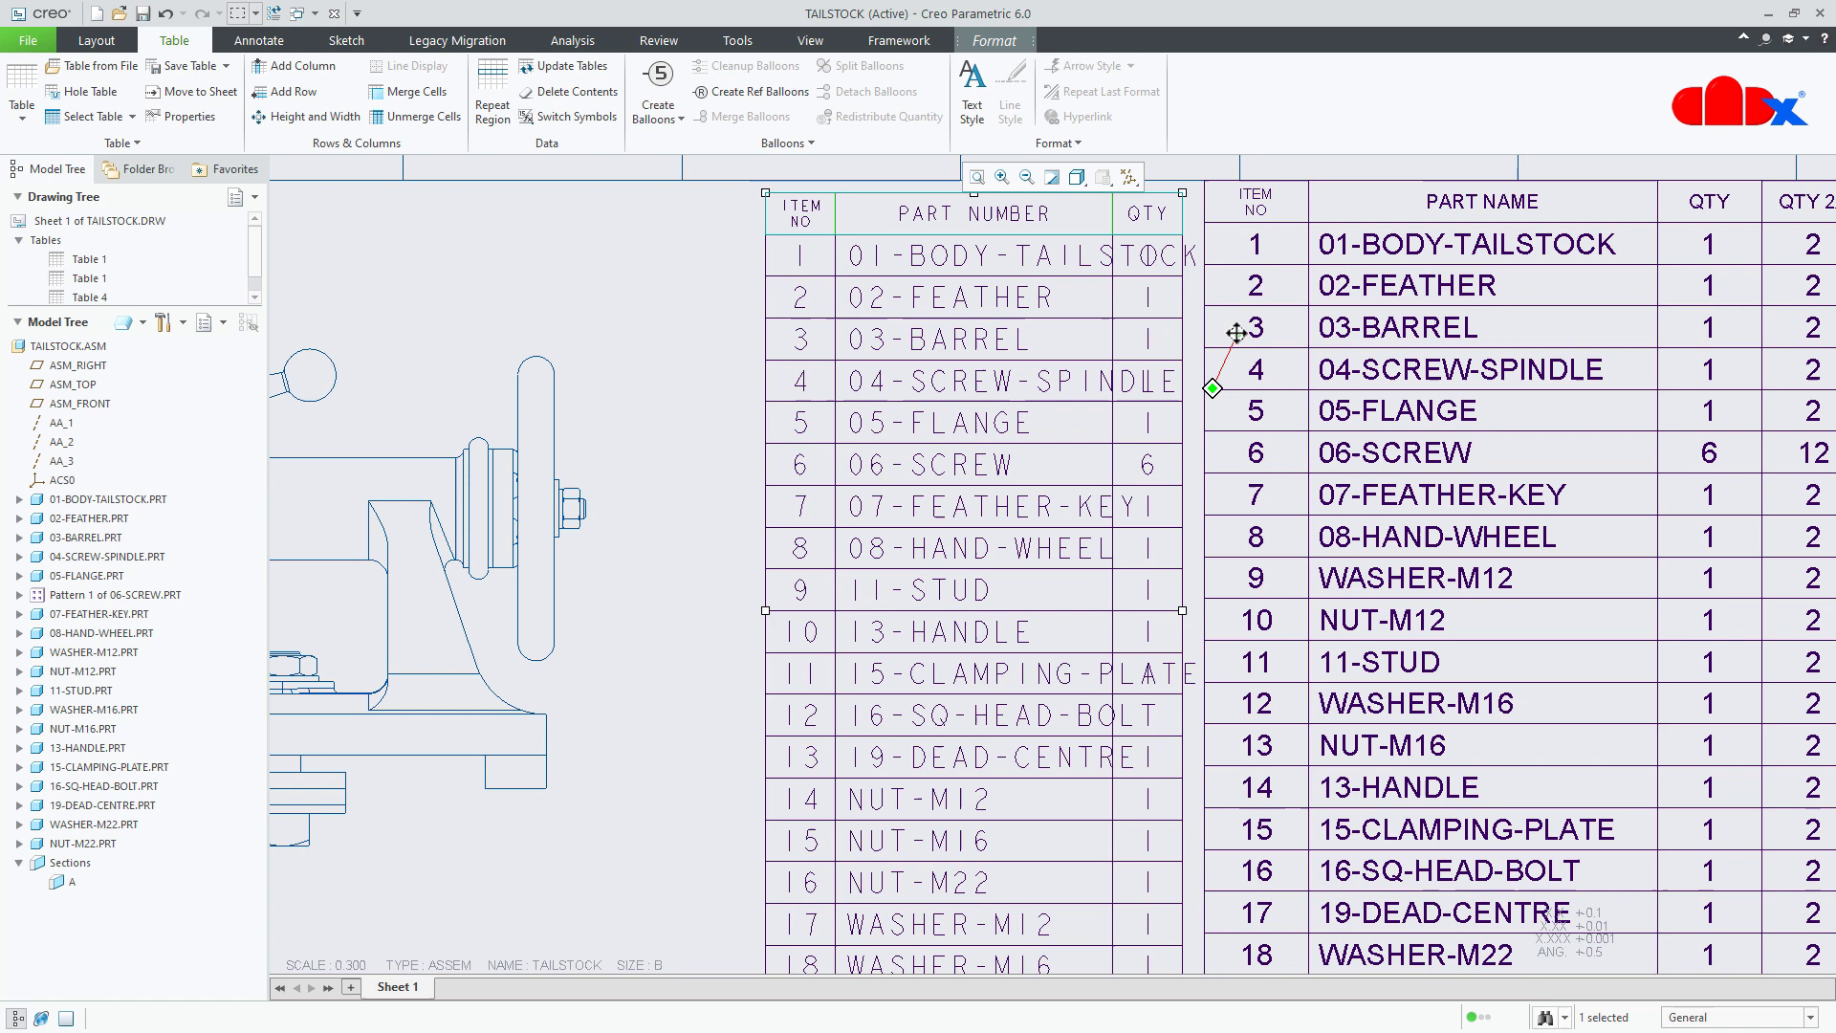
pyautogui.scroll(1, 1239, 331)
pyautogui.scroll(-1, 1251, 360)
pyautogui.moveTo(836, 178); pyautogui.dragTo(1211, 949)
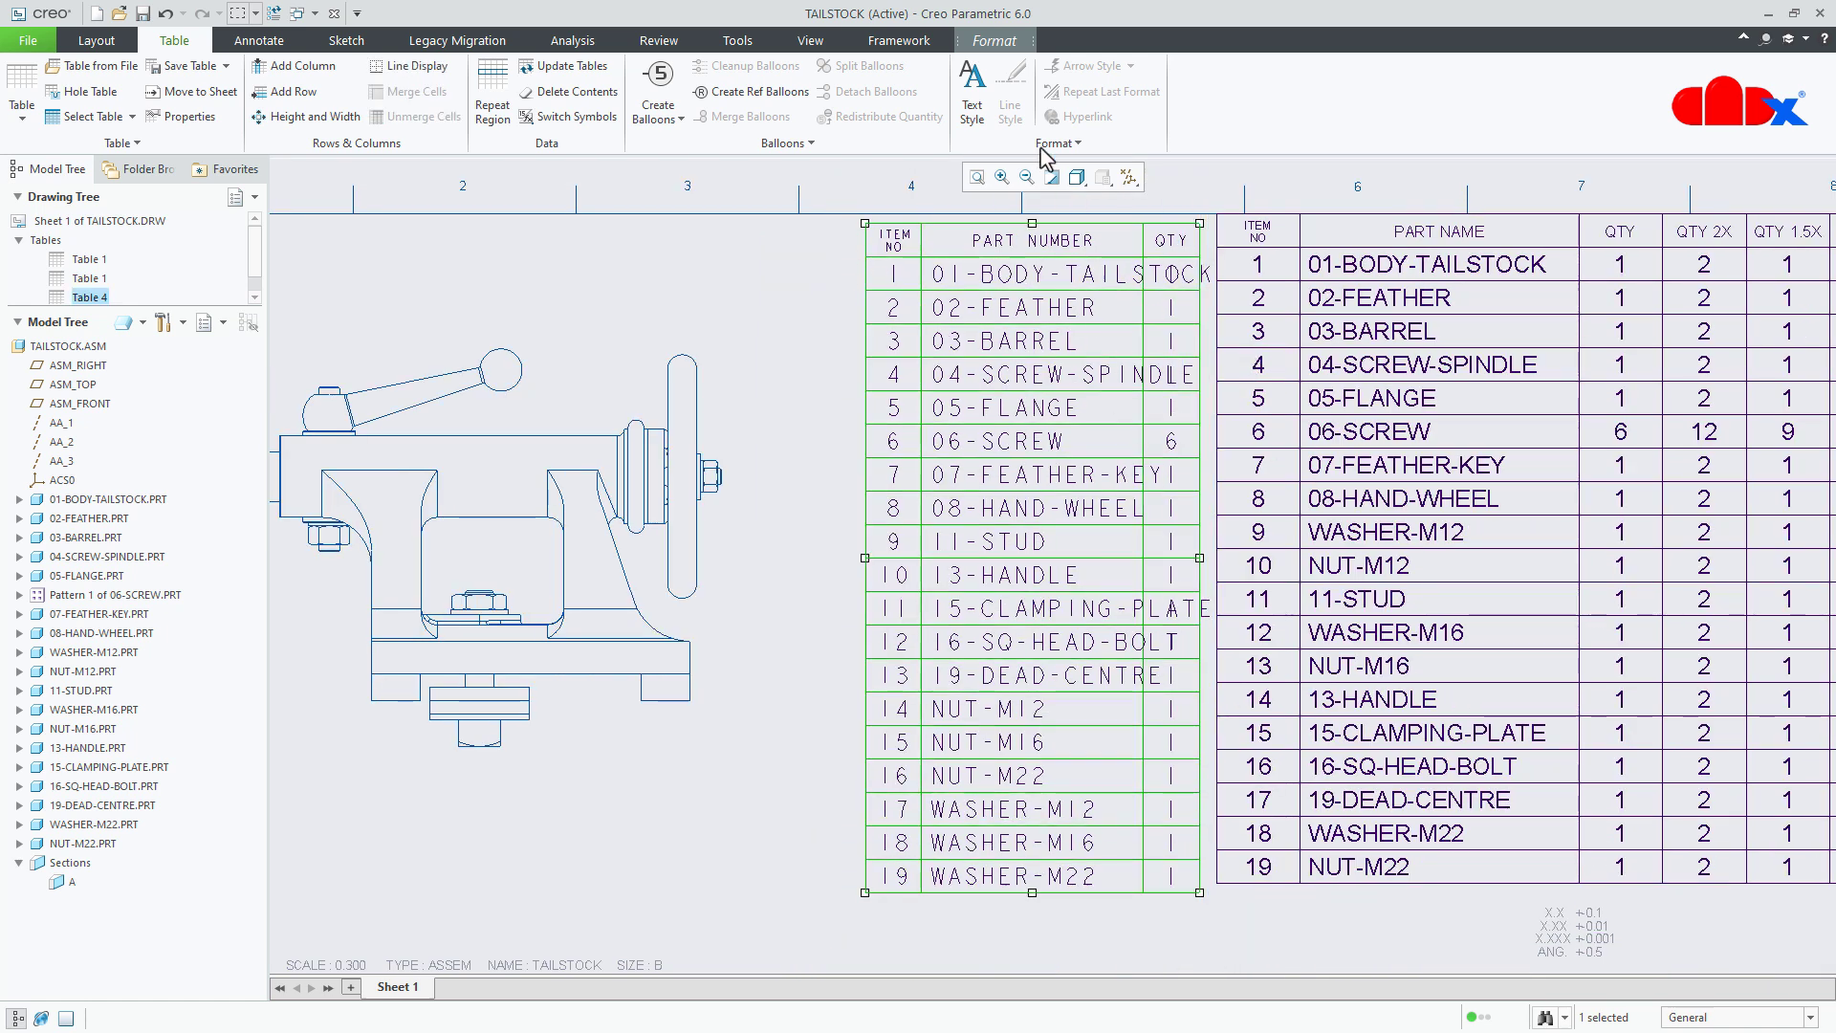
pyautogui.click(1014, 57)
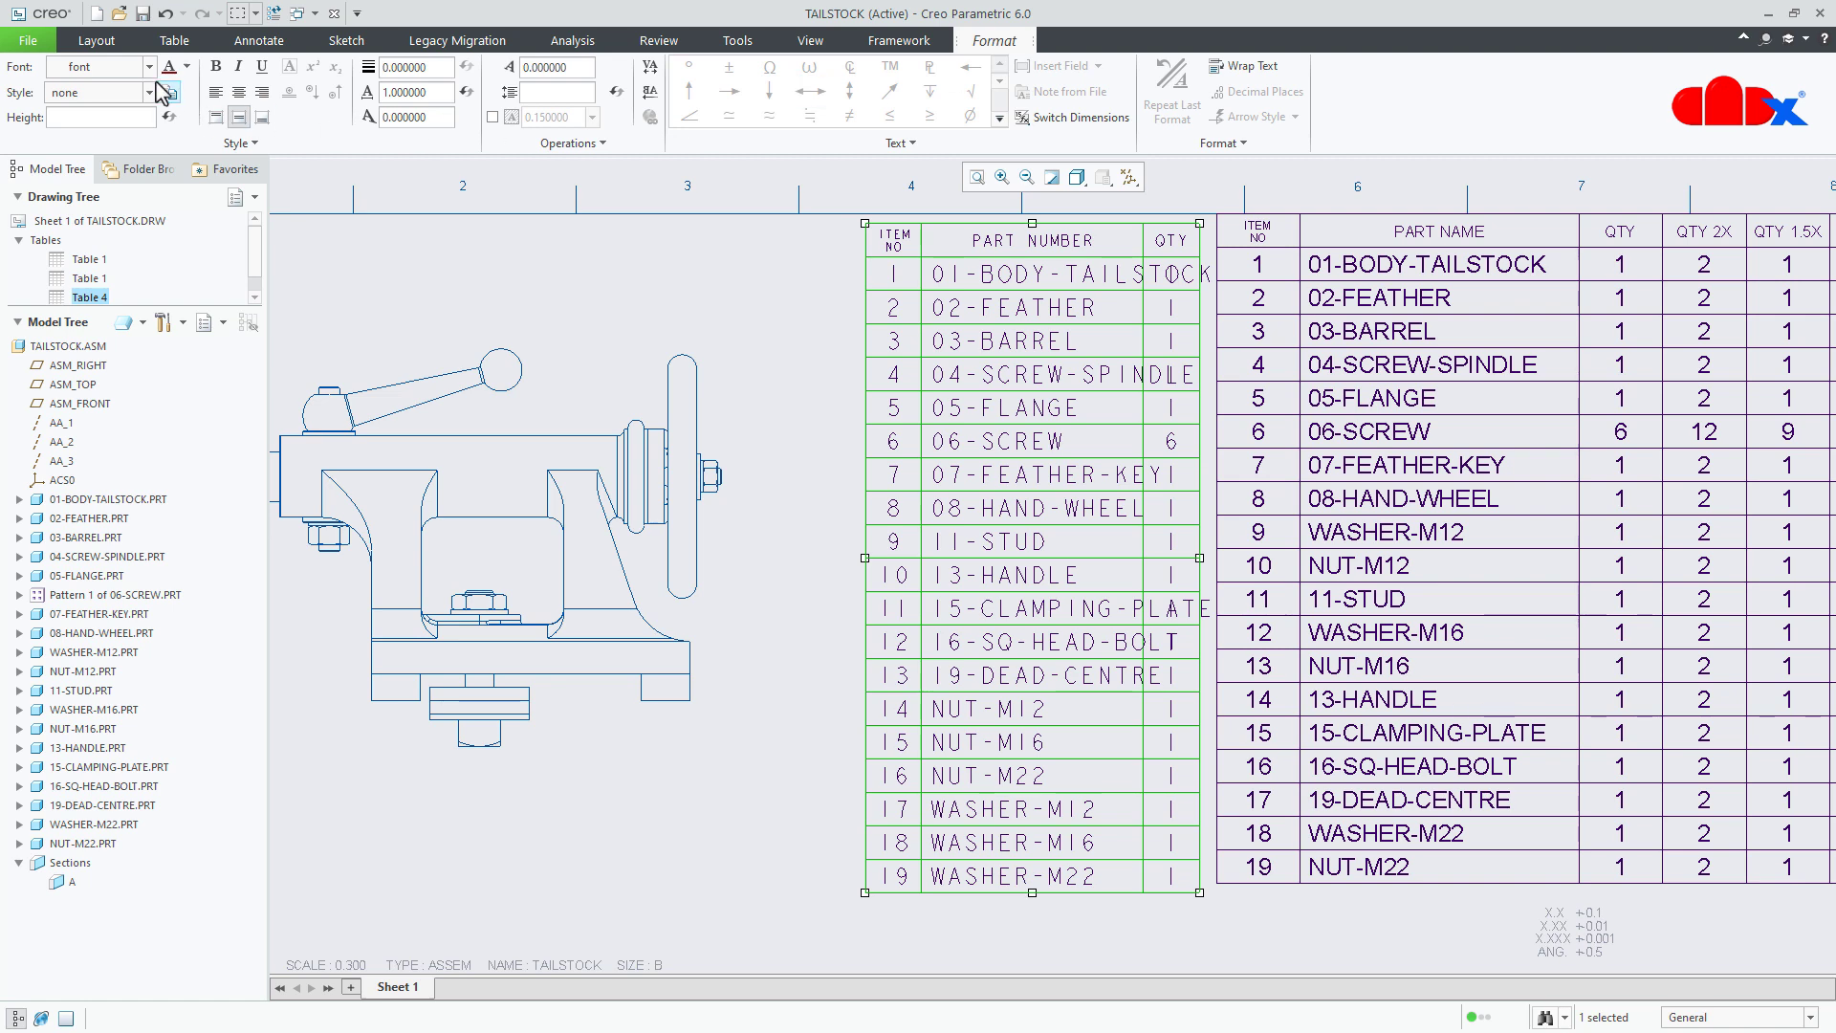
# - Change the new table's text font to win_font
pyautogui.click(129, 68)
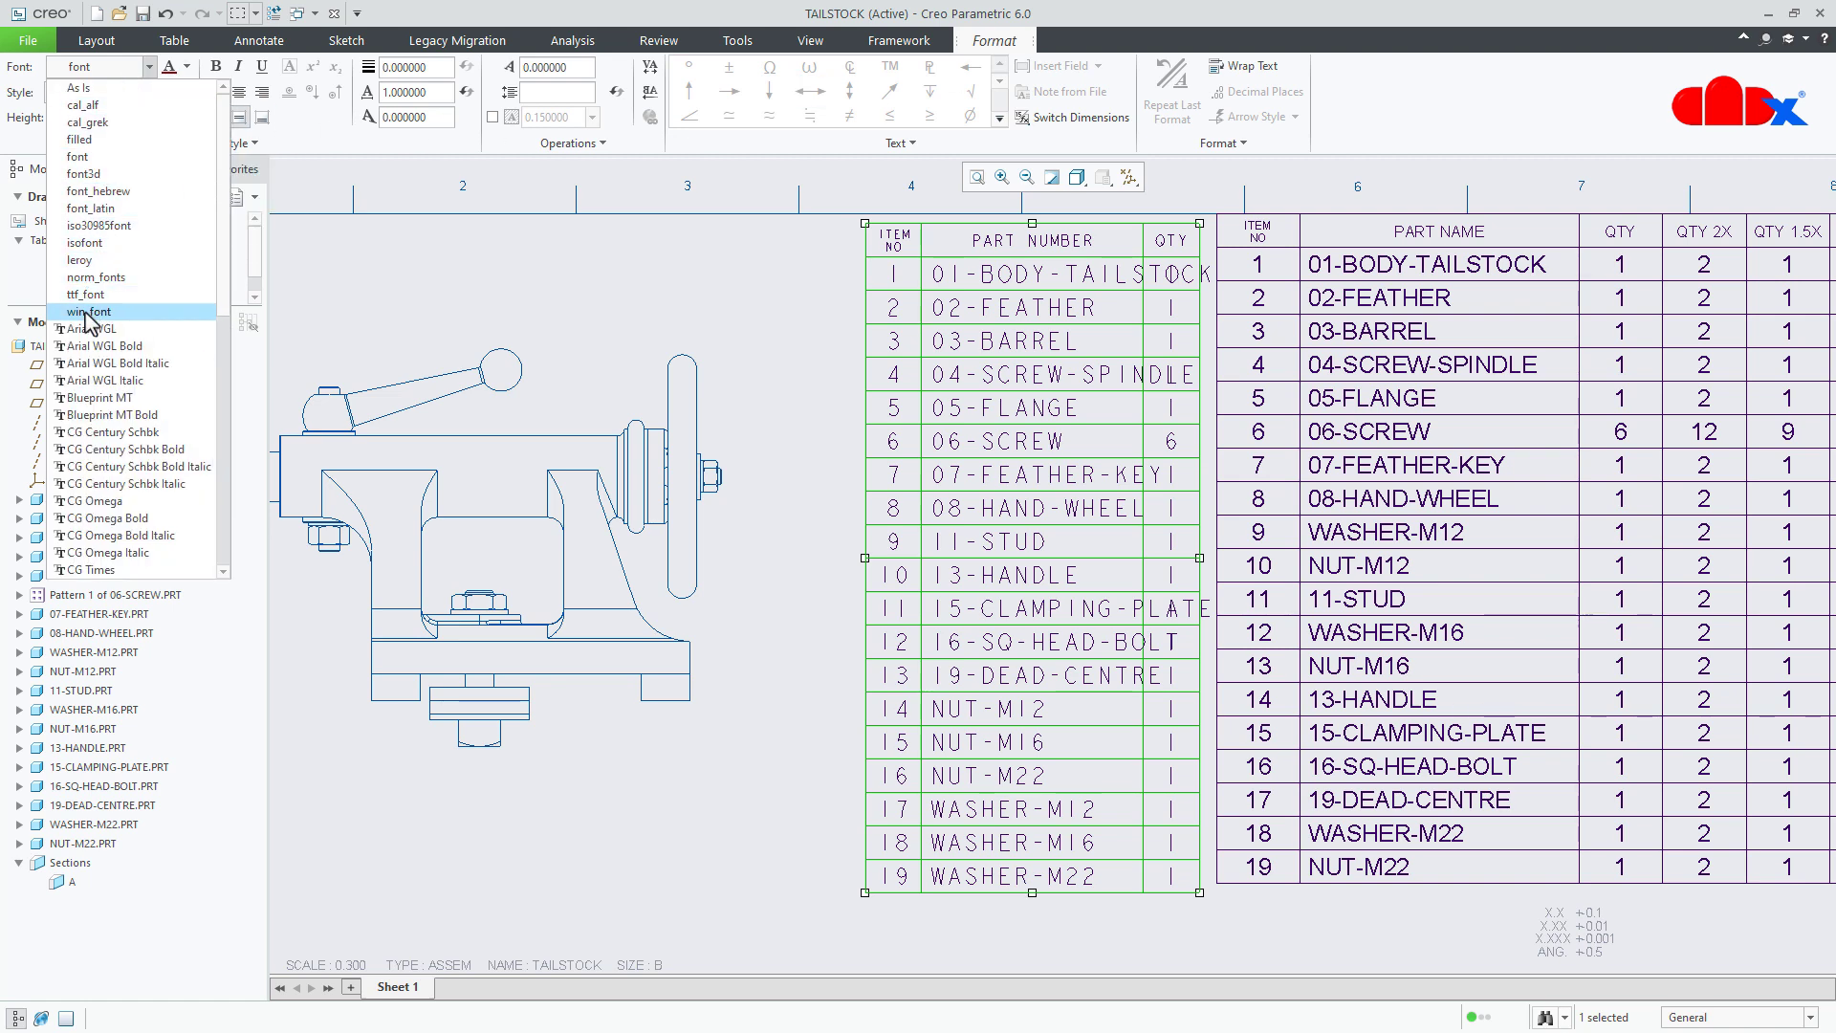
pyautogui.click(88, 312)
pyautogui.click(865, 291)
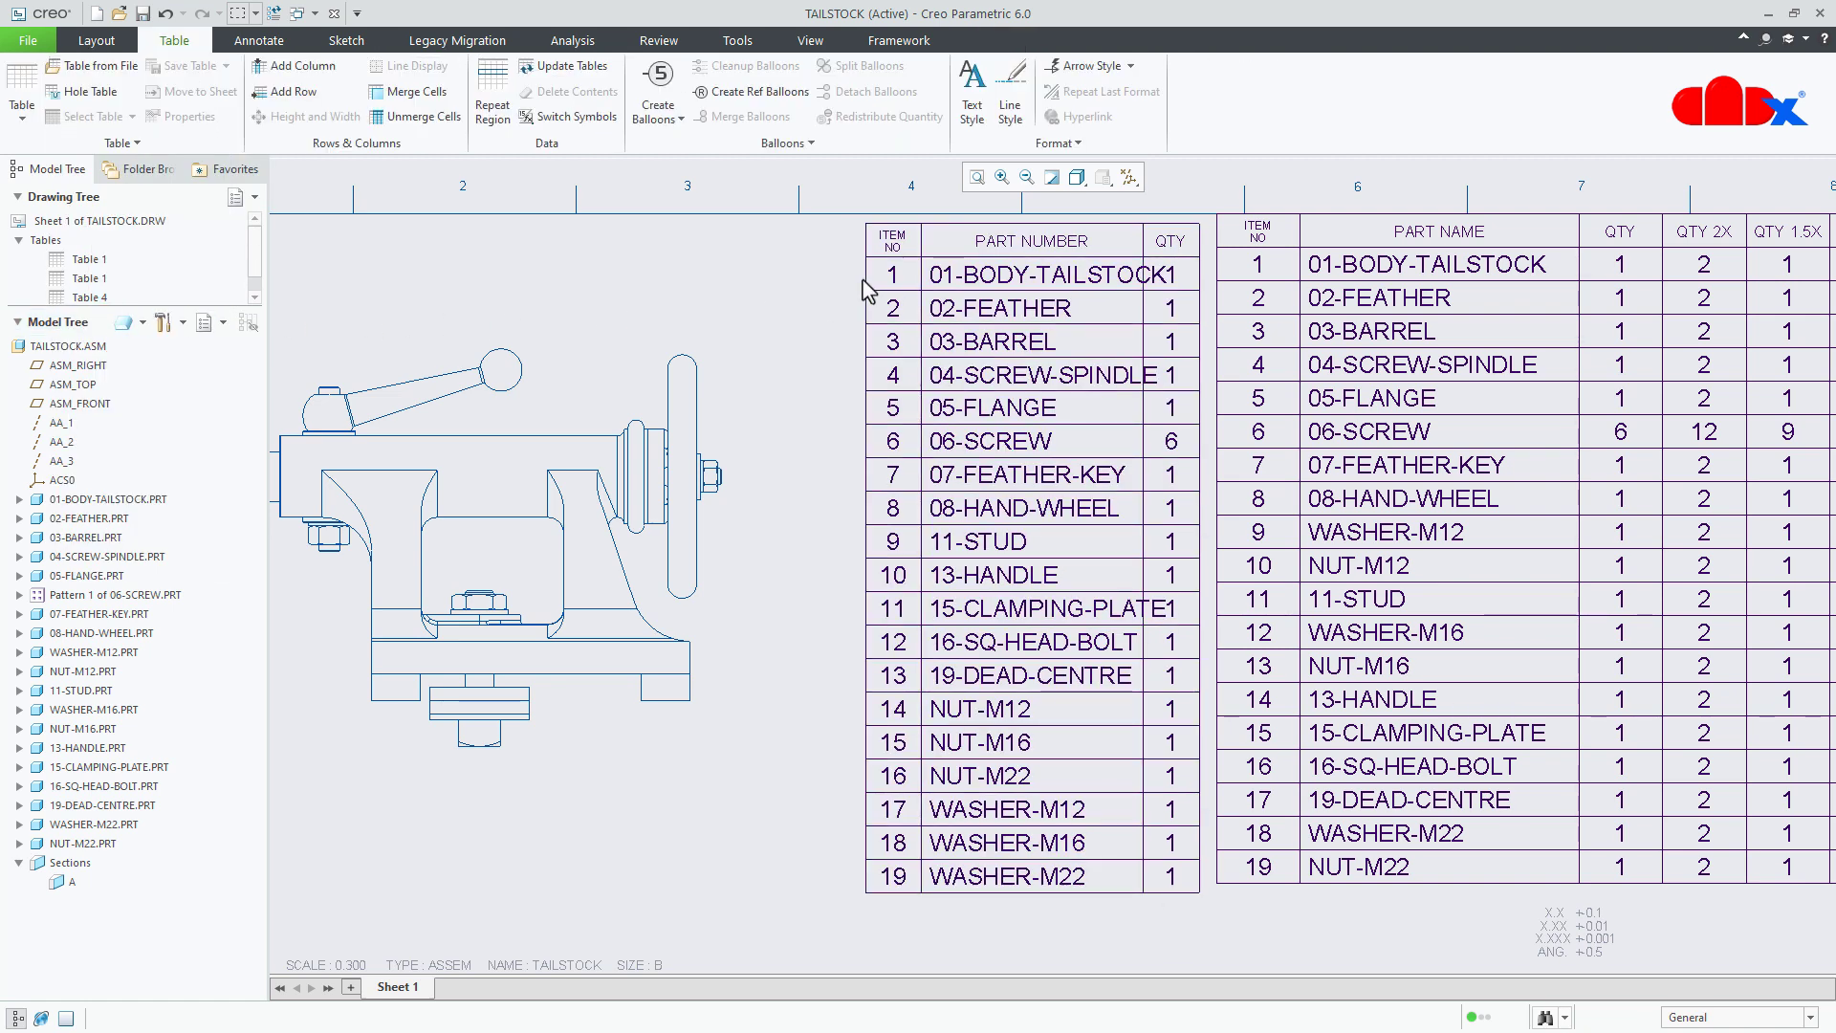
pyautogui.scroll(-2, 865, 290)
# - Shift the new parts table slightly left, leaving a small gap from the old table
pyautogui.click(873, 232)
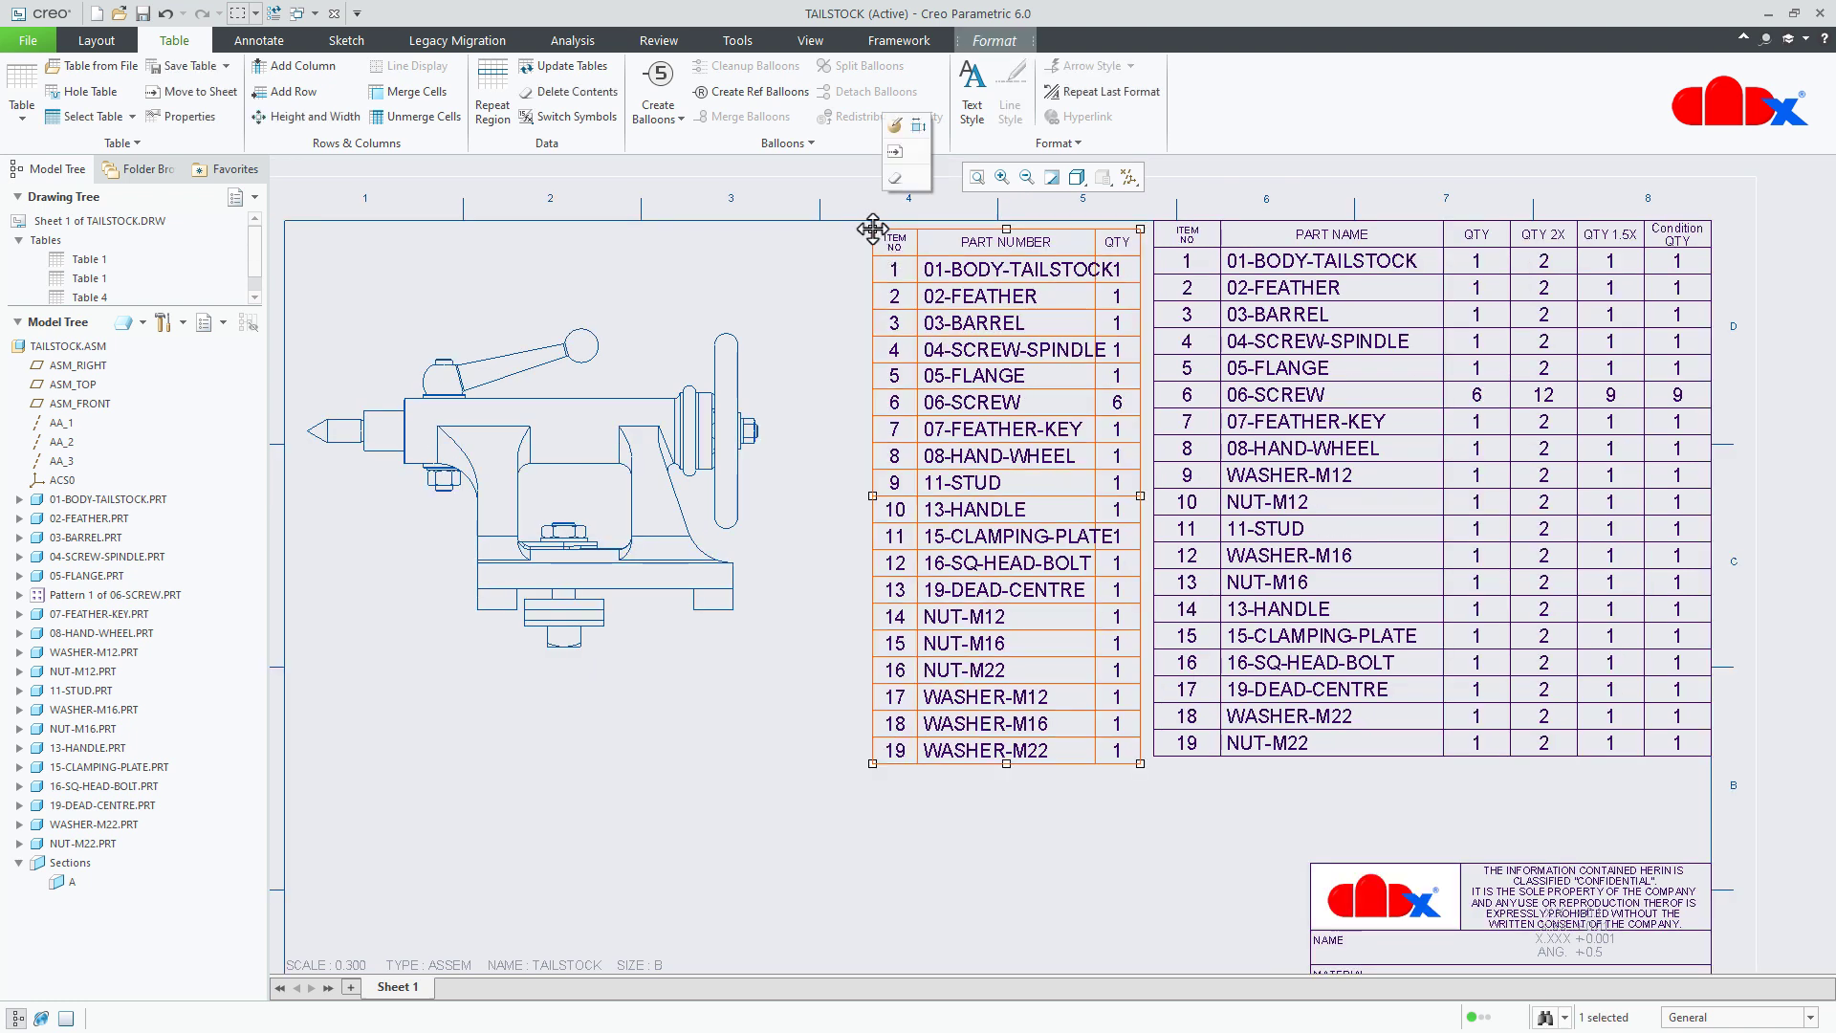
pyautogui.moveTo(874, 231); pyautogui.dragTo(803, 231)
pyautogui.click(1106, 456)
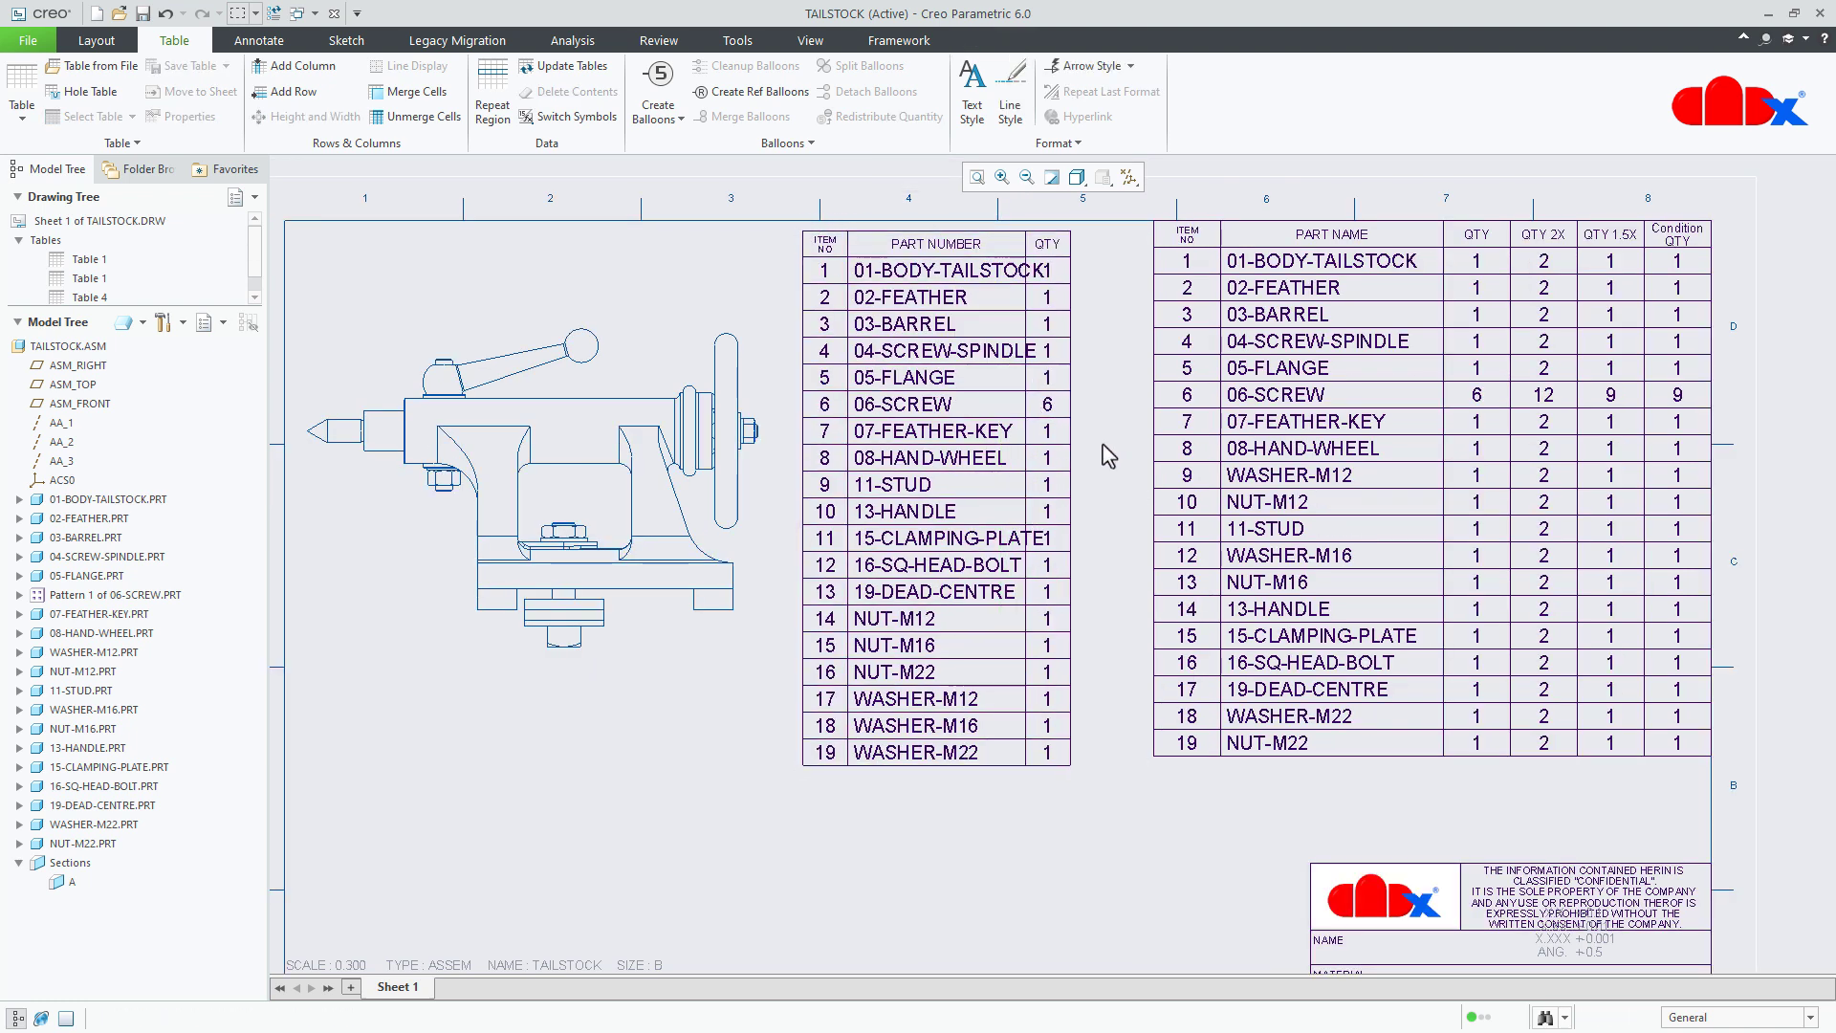
pyautogui.click(1004, 239)
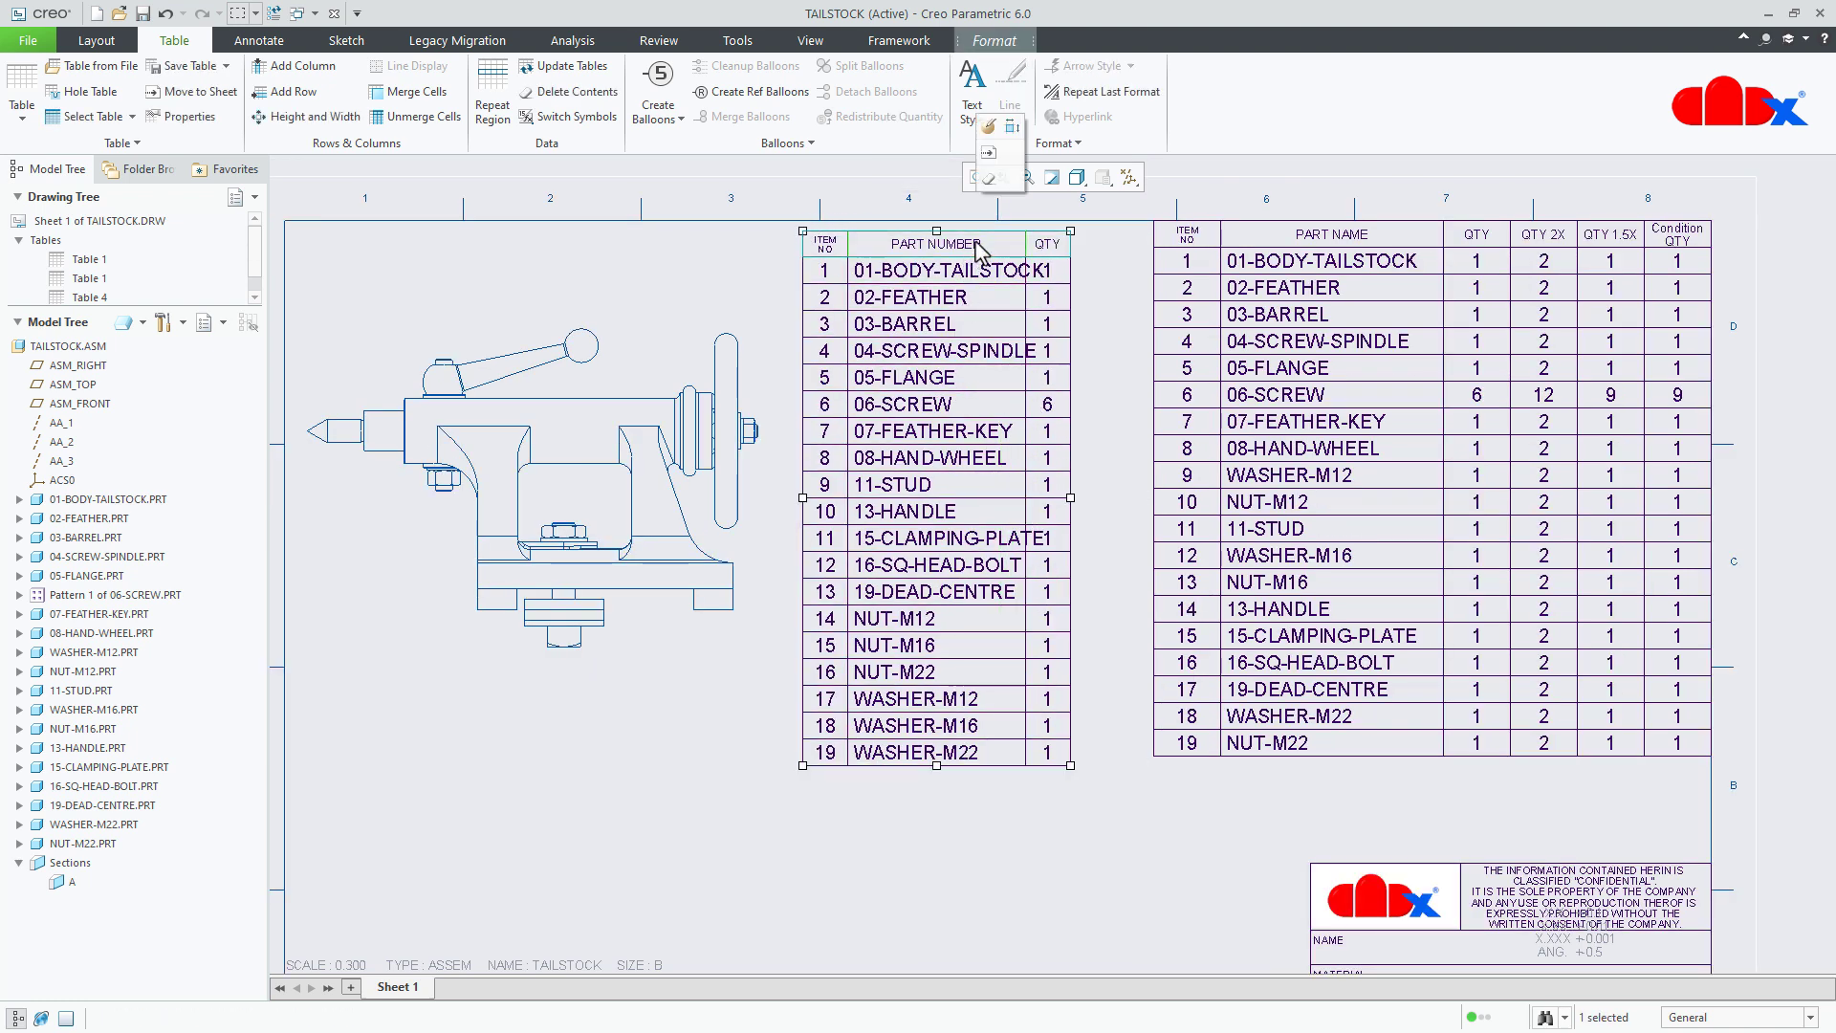
# - Set a wider column width via Height and Width so long part numbers fit cleanly
pyautogui.click(1013, 128)
pyautogui.write('2.500')
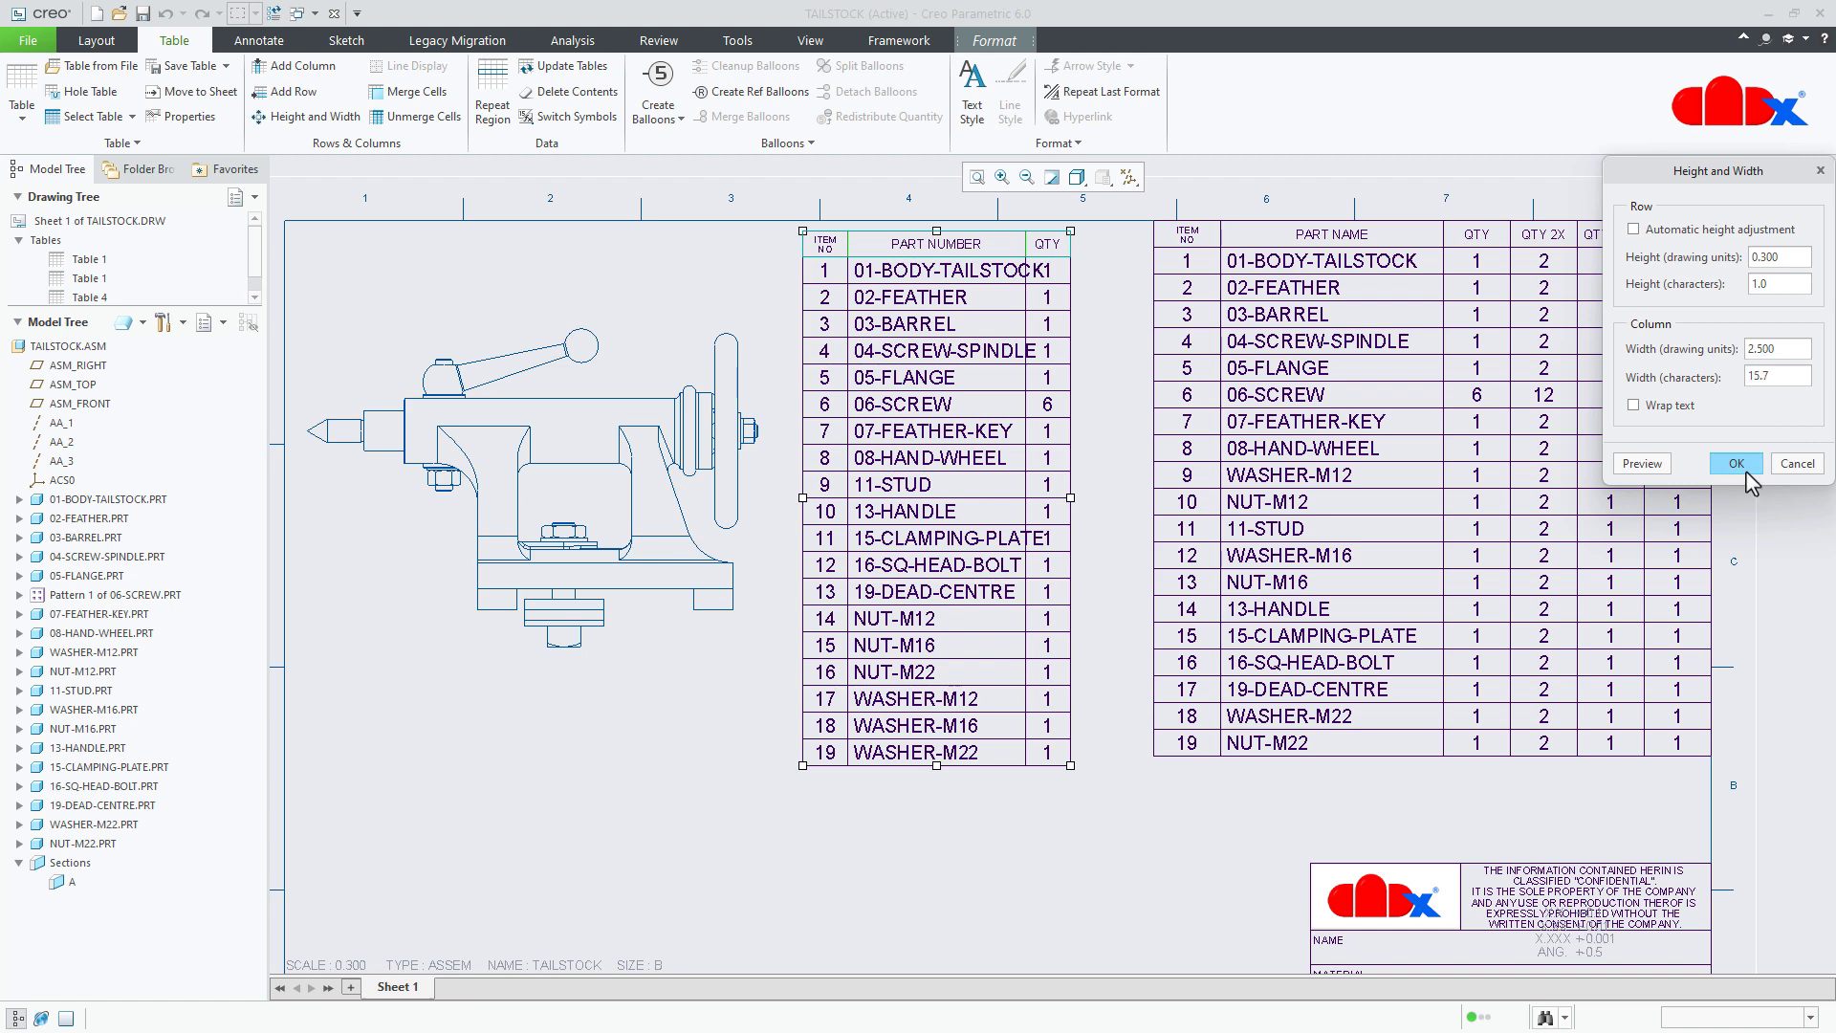
pyautogui.click(1738, 467)
pyautogui.click(1148, 849)
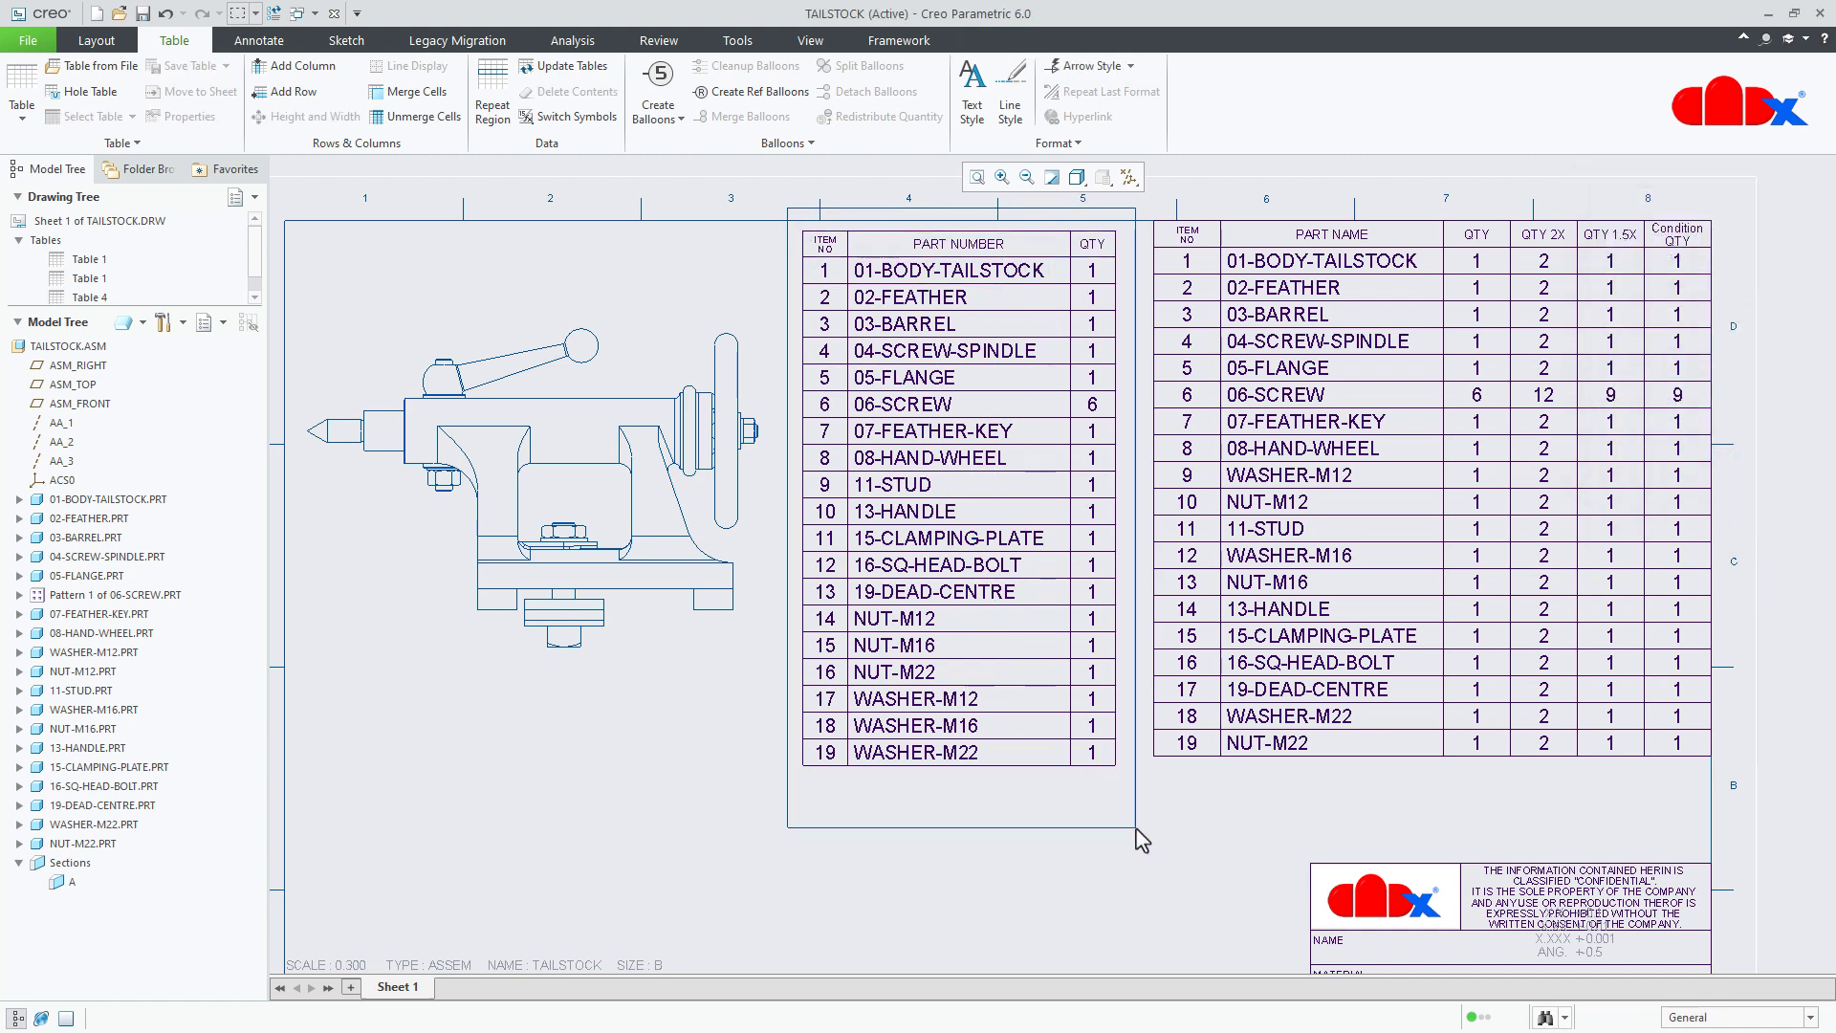
pyautogui.moveTo(786, 219); pyautogui.dragTo(1143, 840)
# - Move Special the table's top-right corner to X 9.75, Y 10.5, level with the old BOM
pyautogui.click(122, 143)
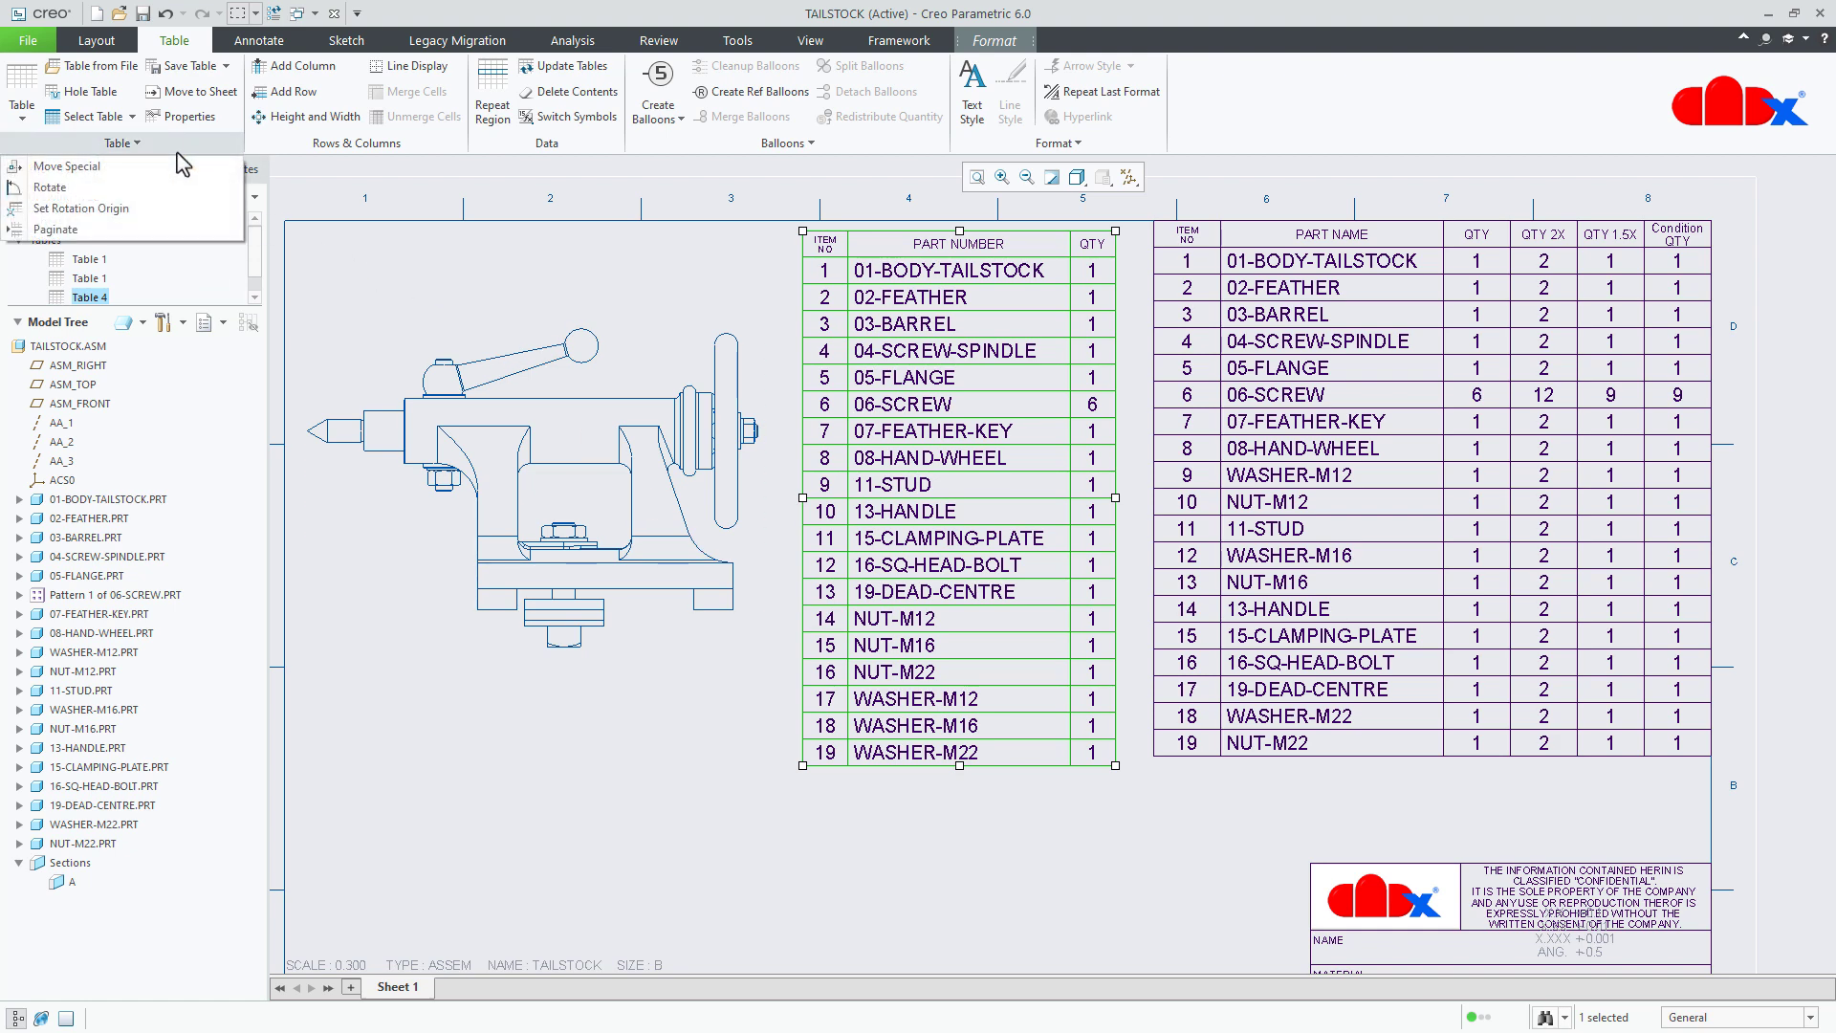
pyautogui.click(173, 164)
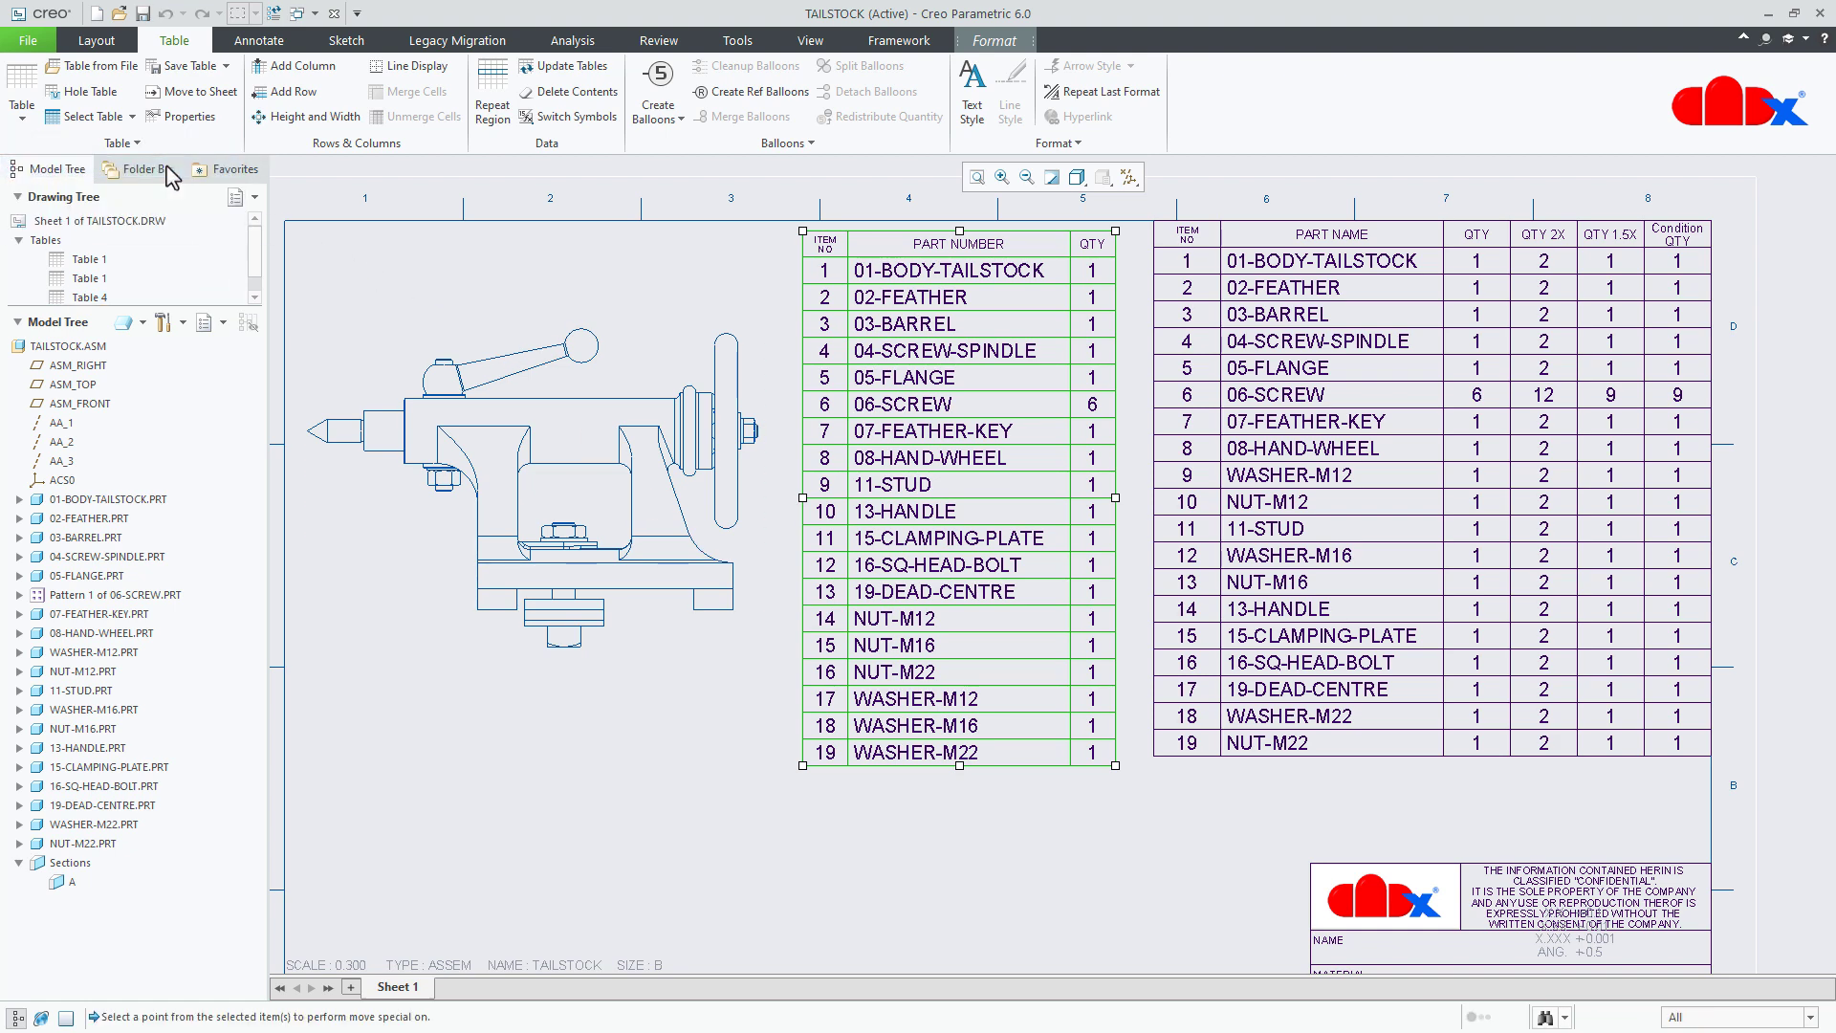
pyautogui.click(1114, 231)
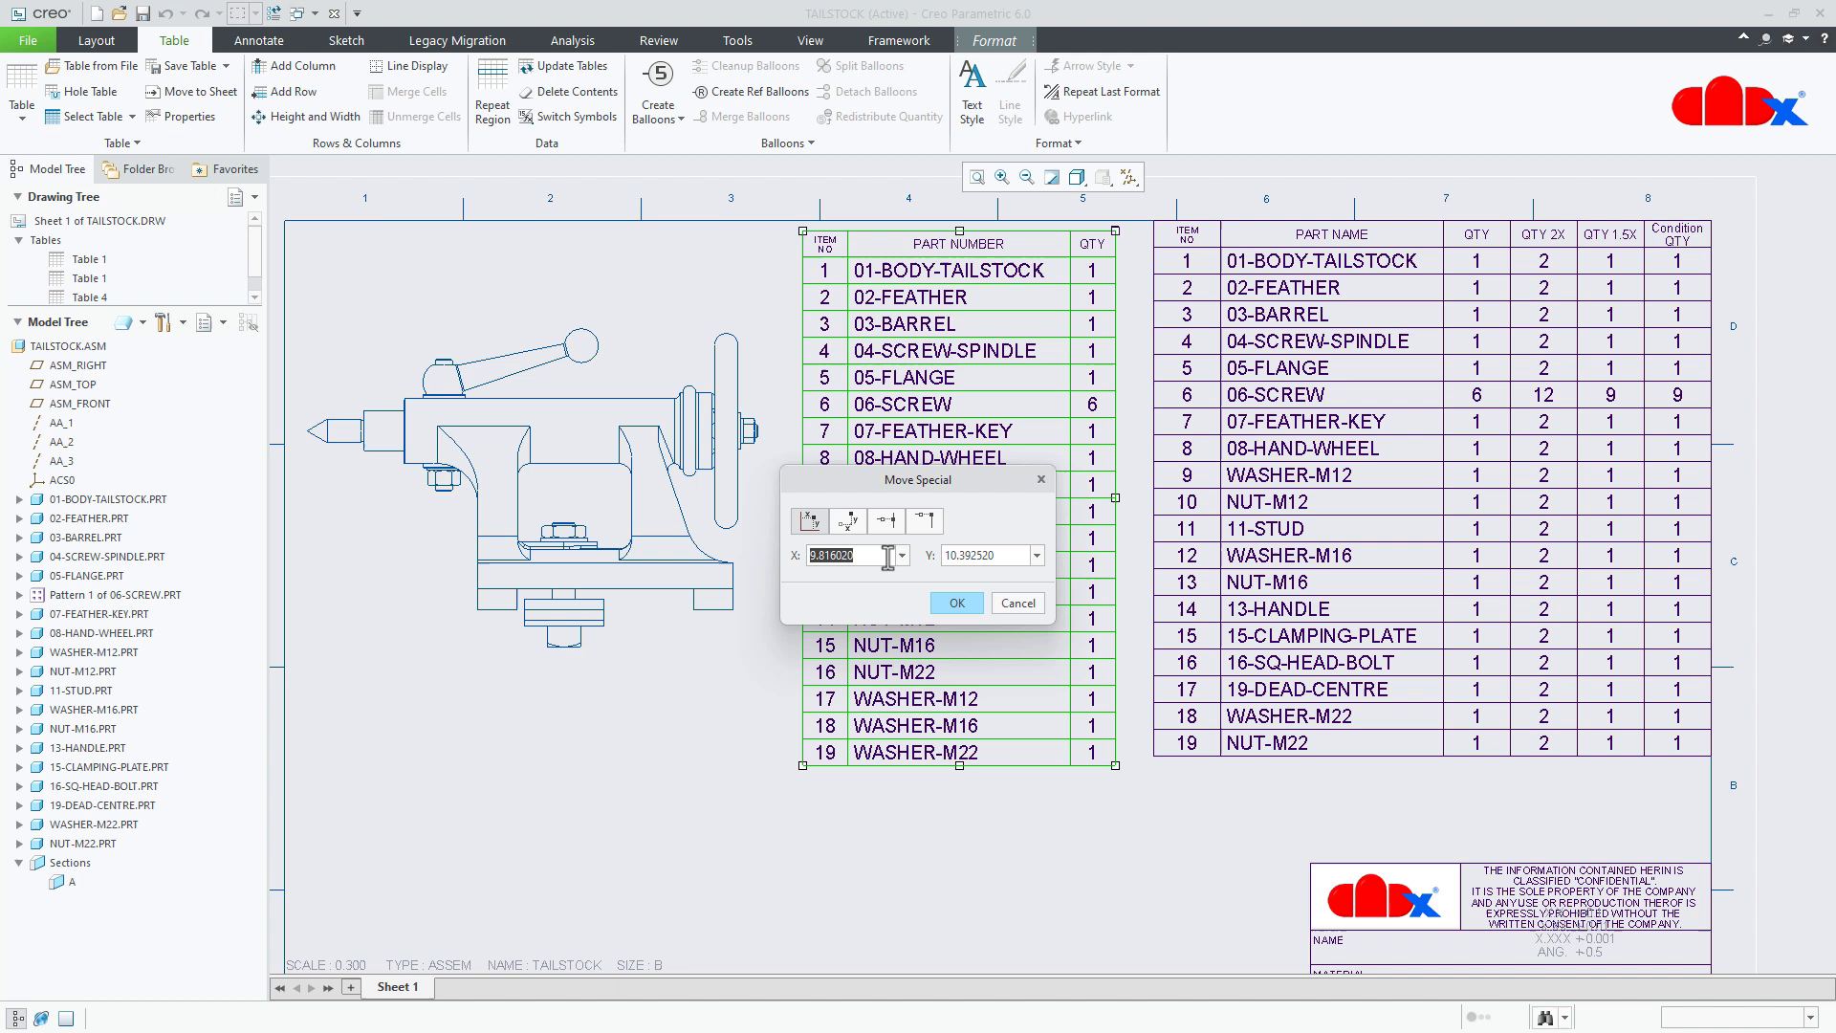
pyautogui.write('9.5')
pyautogui.press('Tab')
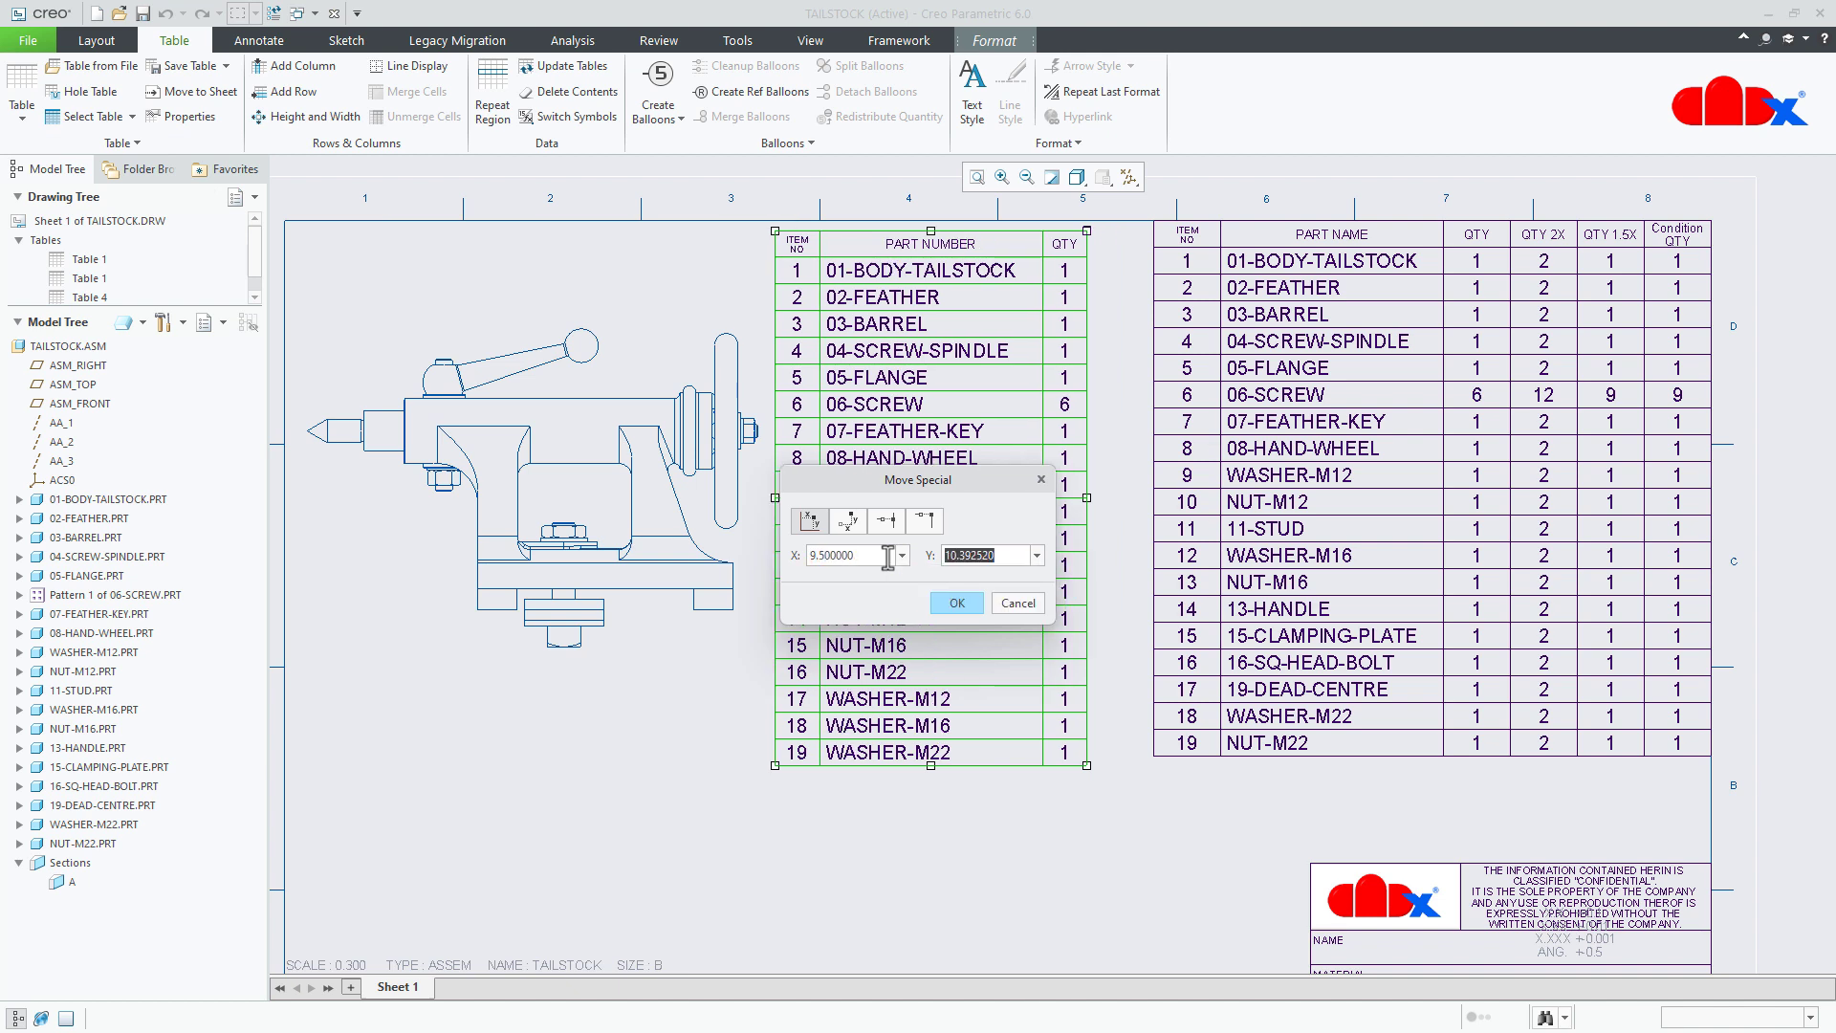
pyautogui.write('10.5')
pyautogui.press('Tab')
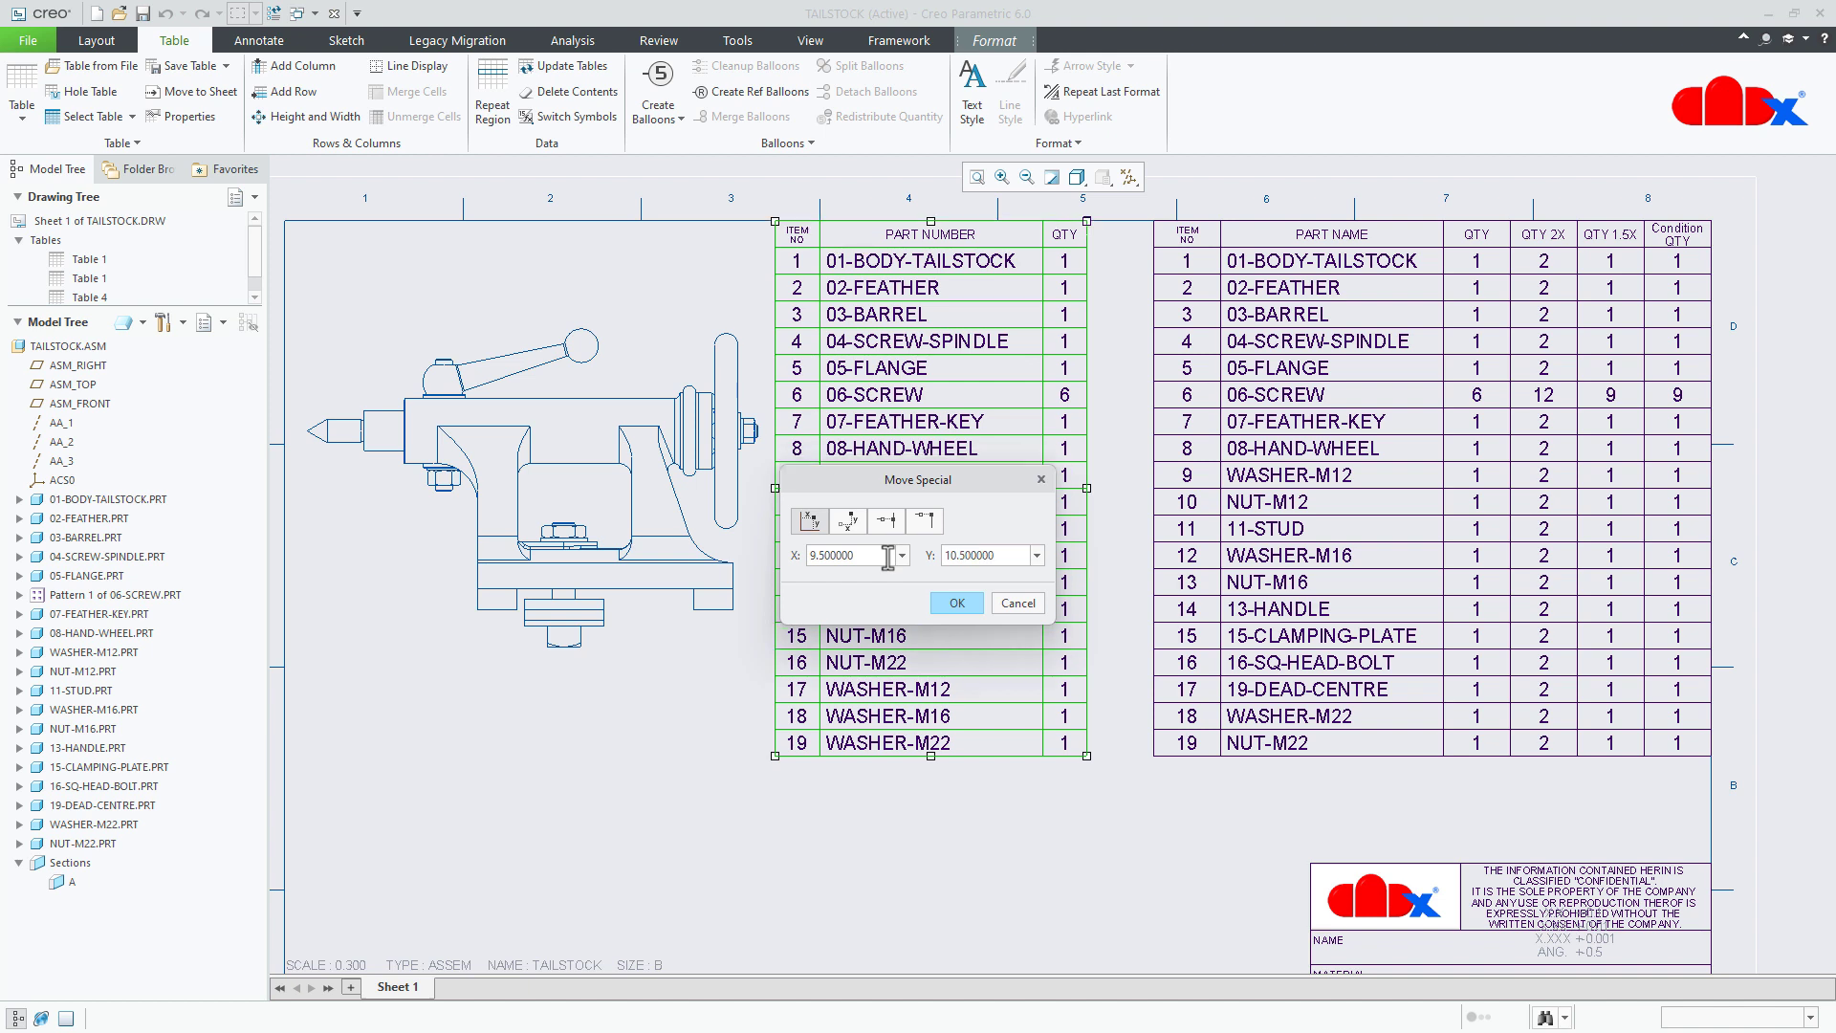
pyautogui.click(821, 557)
pyautogui.write('7')
pyautogui.press('Tab')
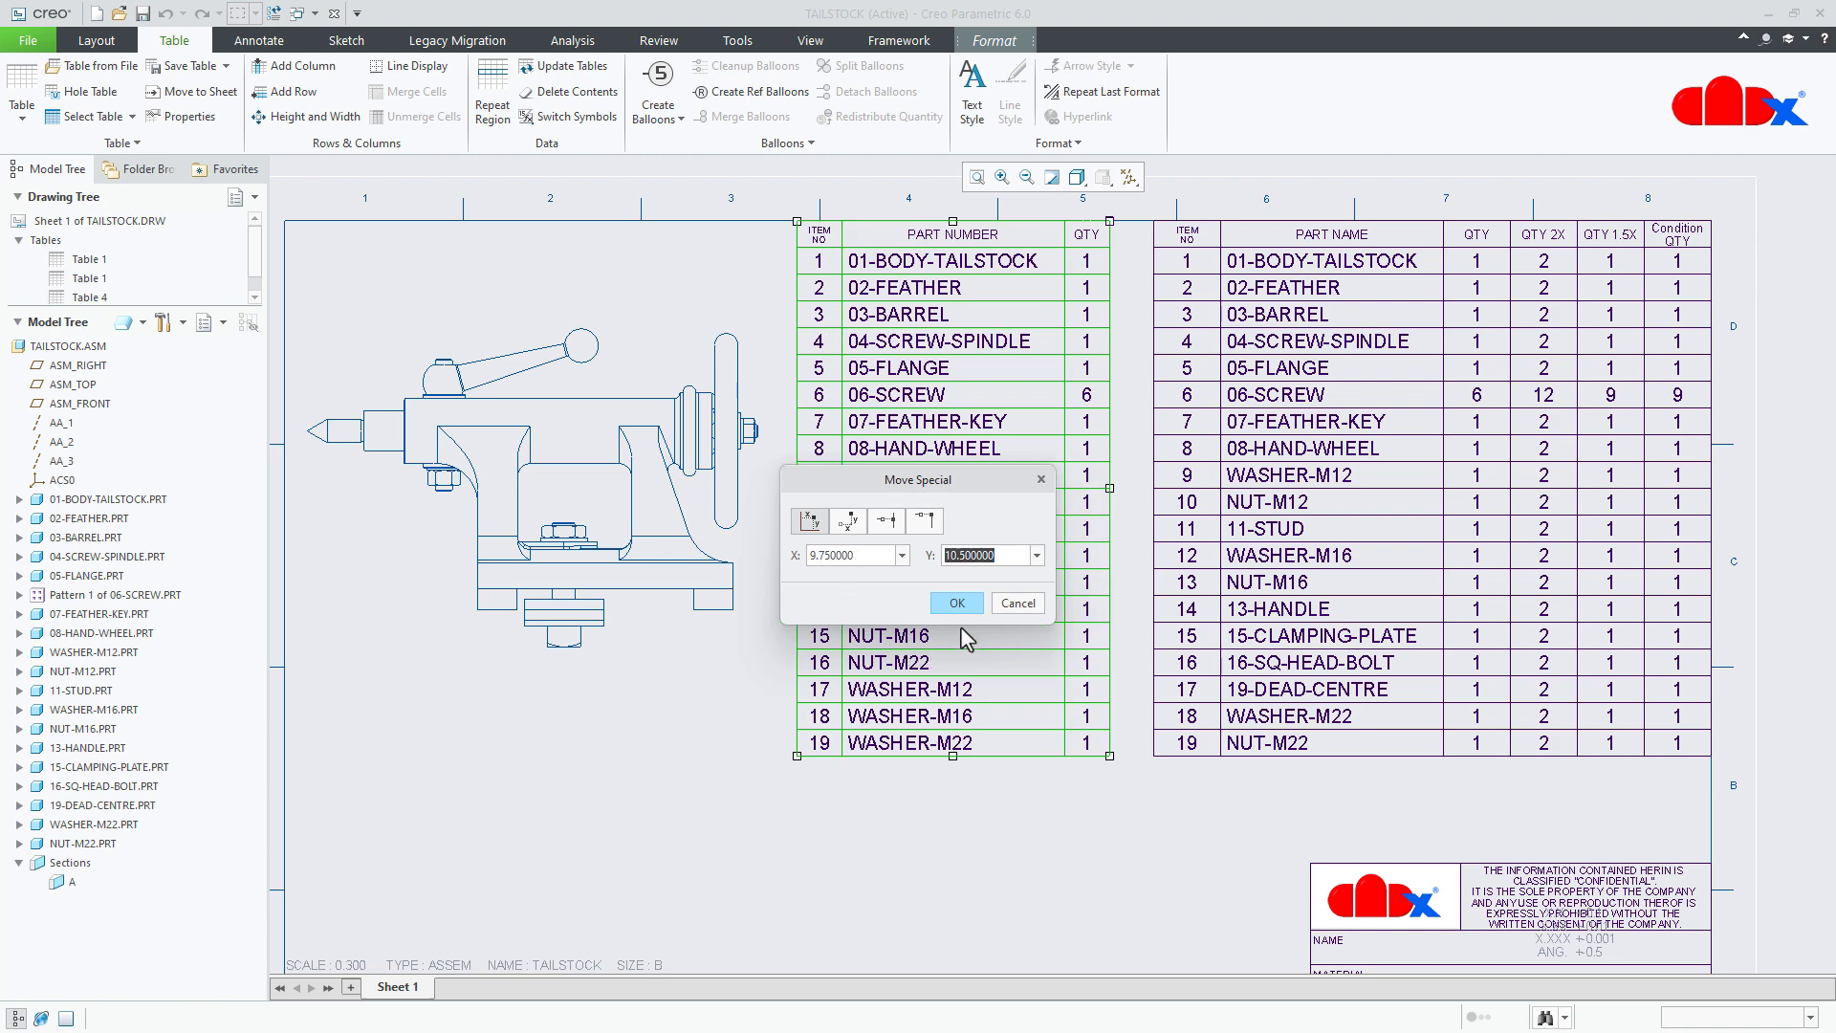
pyautogui.click(958, 604)
pyautogui.click(1069, 846)
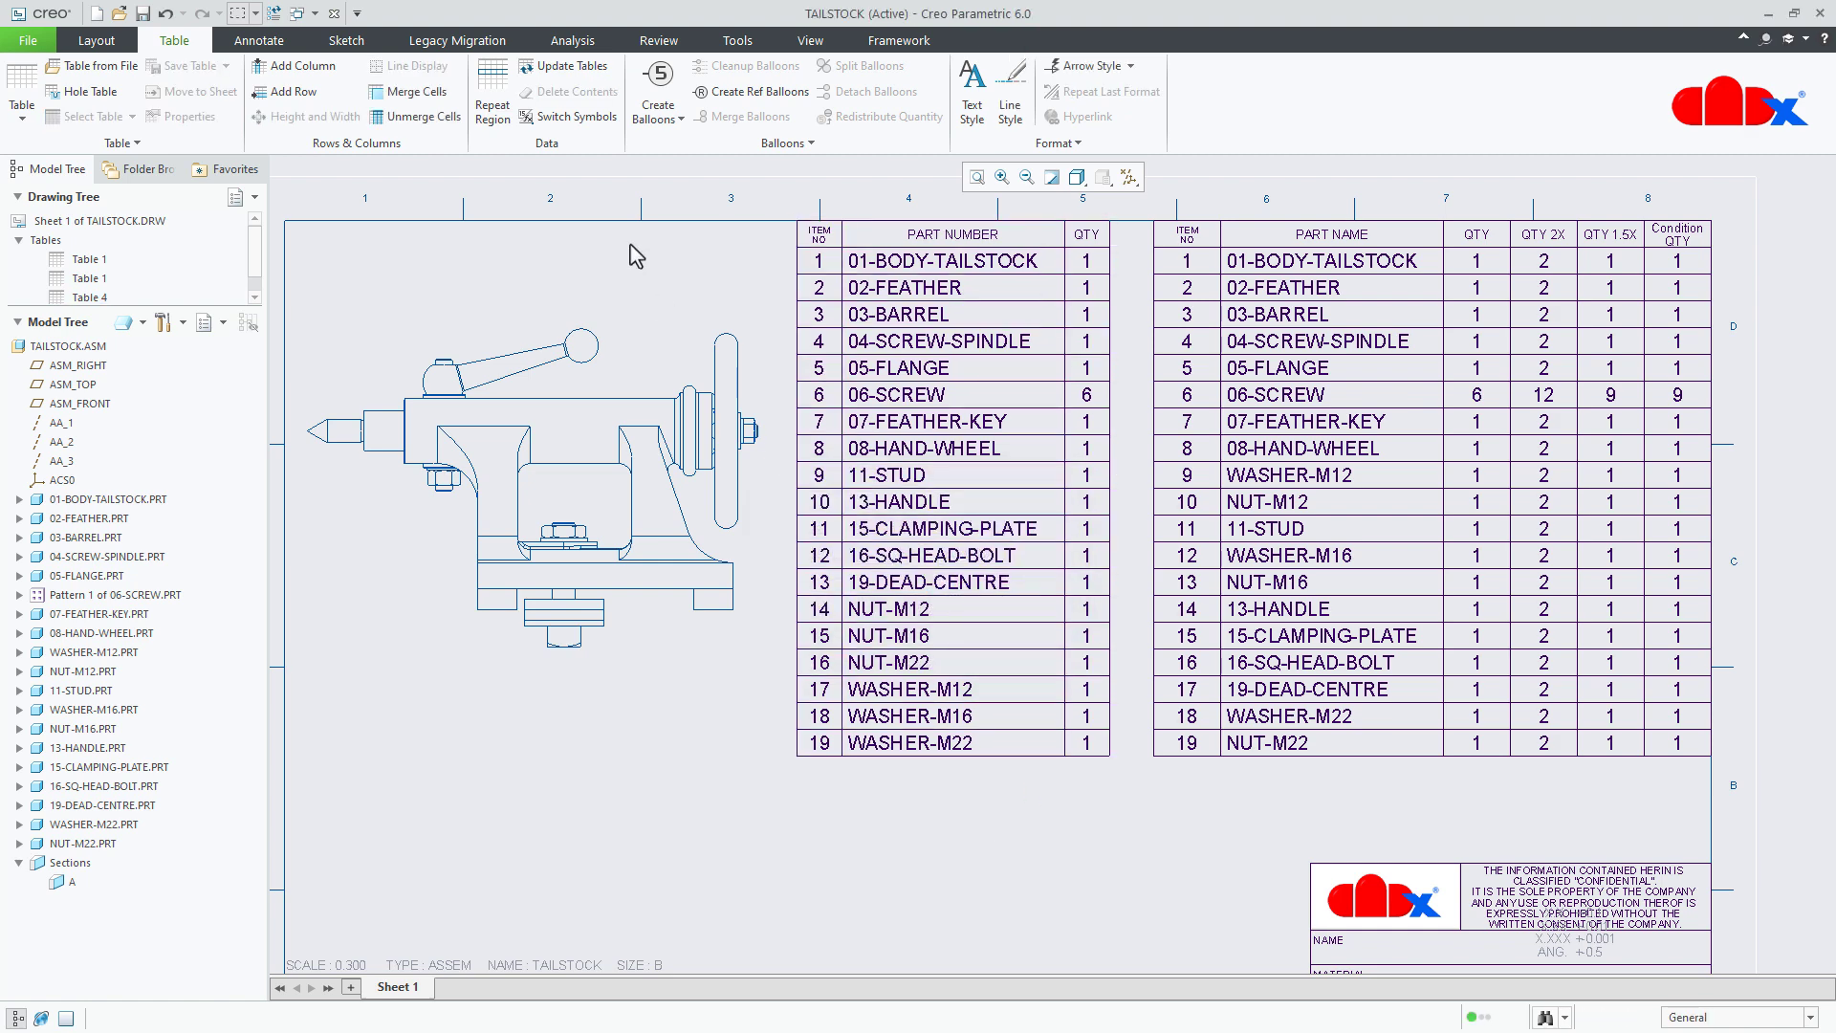
# - Set the new table's repeat region attributes to Flat and No Dup/Level
pyautogui.click(492, 103)
pyautogui.click(1816, 297)
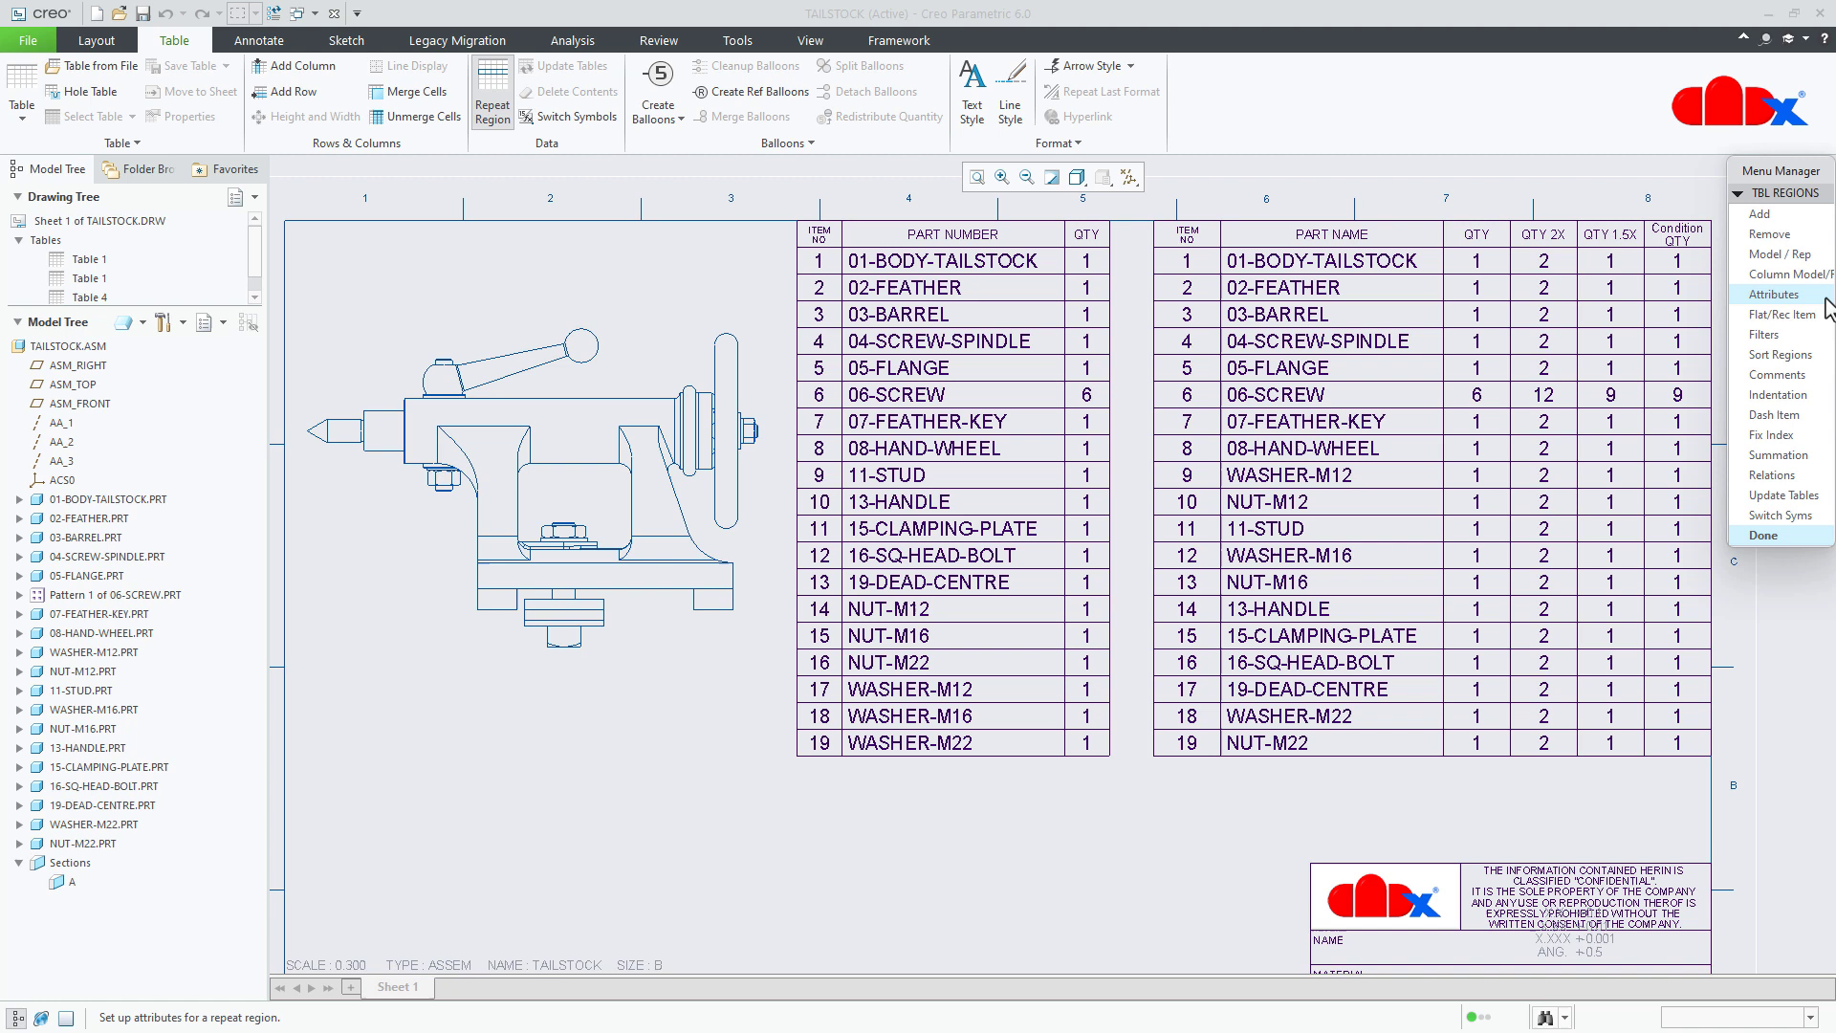
pyautogui.click(930, 463)
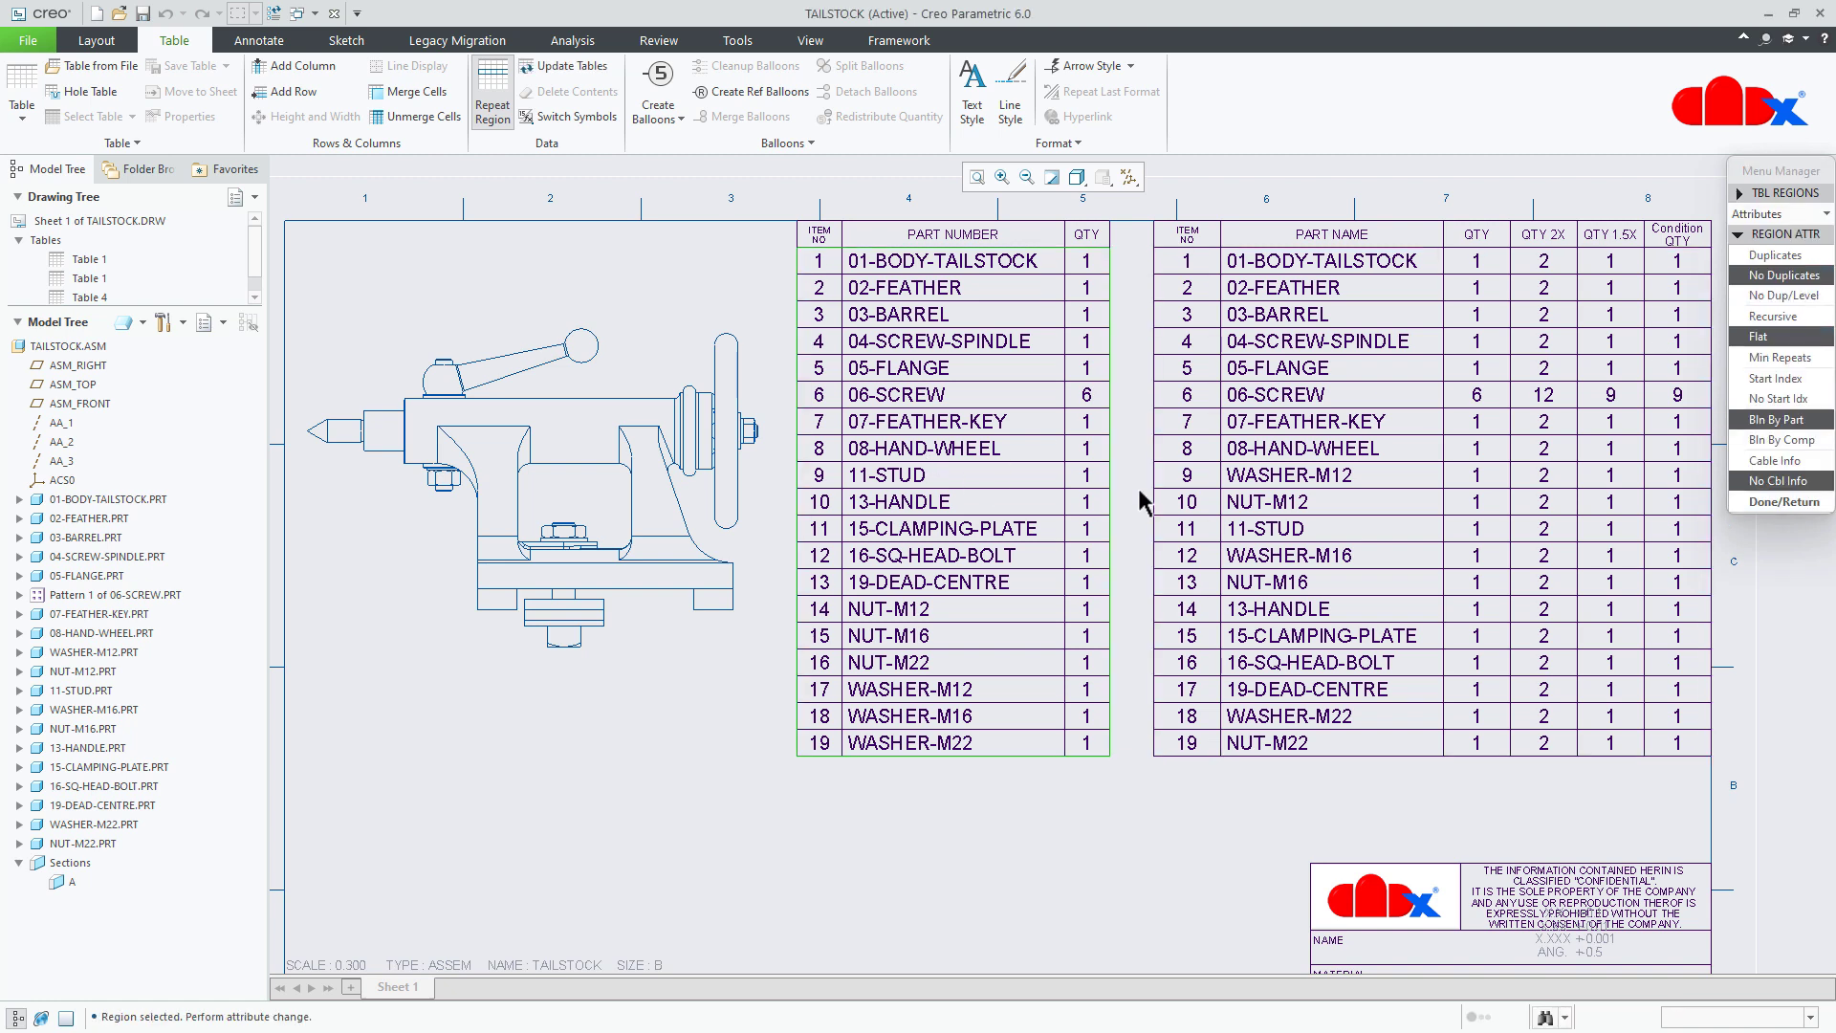
pyautogui.click(1794, 295)
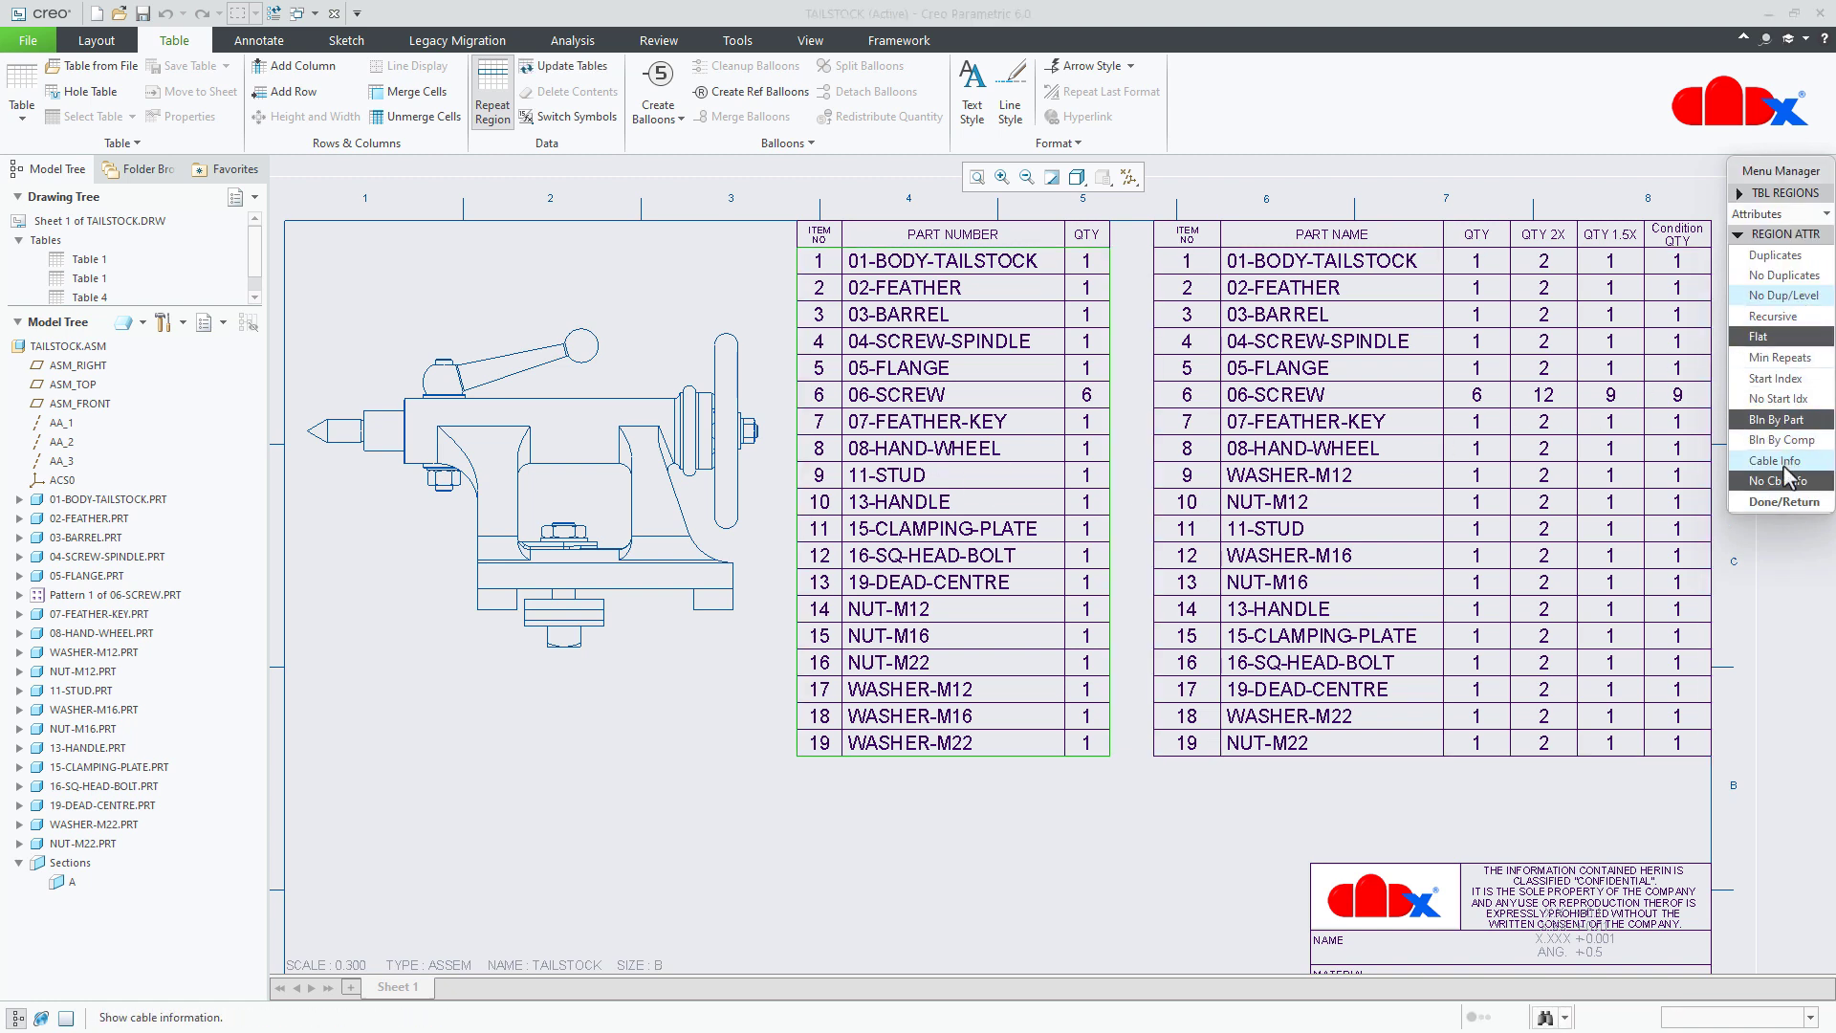
pyautogui.click(1789, 504)
pyautogui.click(1774, 533)
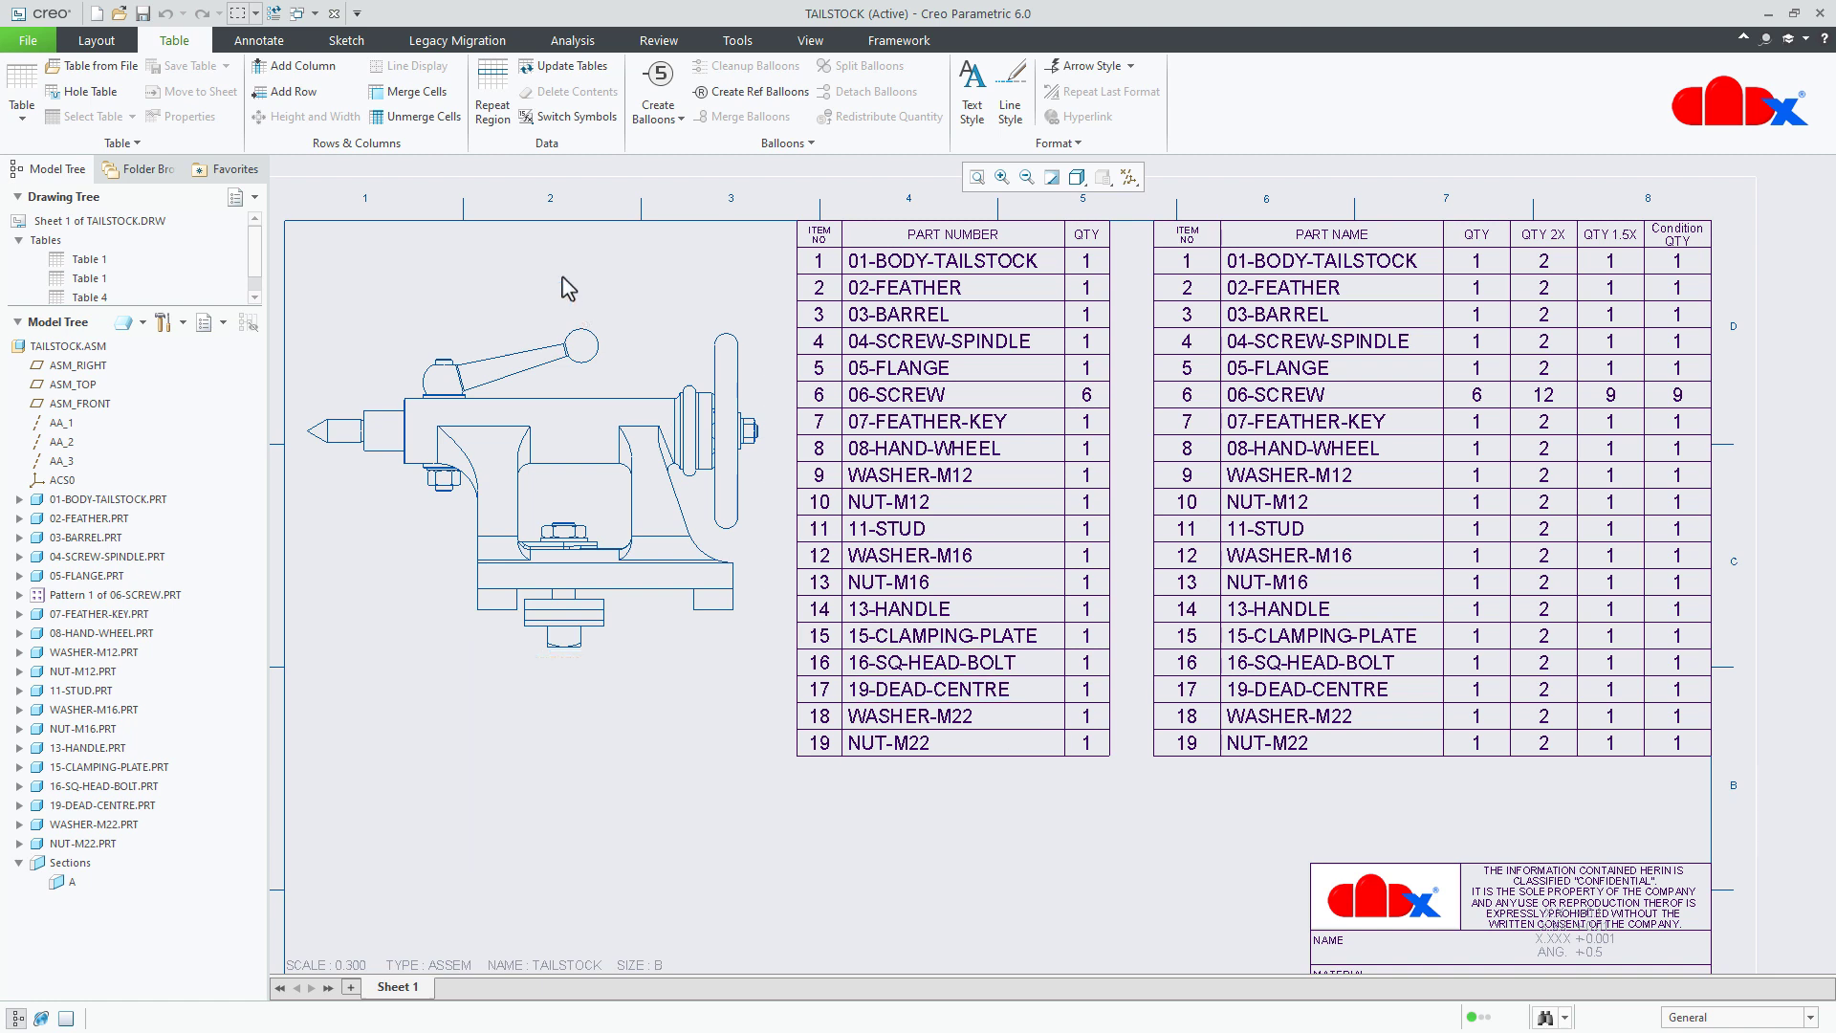
# - Choose Relations in the Repeat Region menu and pick the new table's region
pyautogui.click(505, 132)
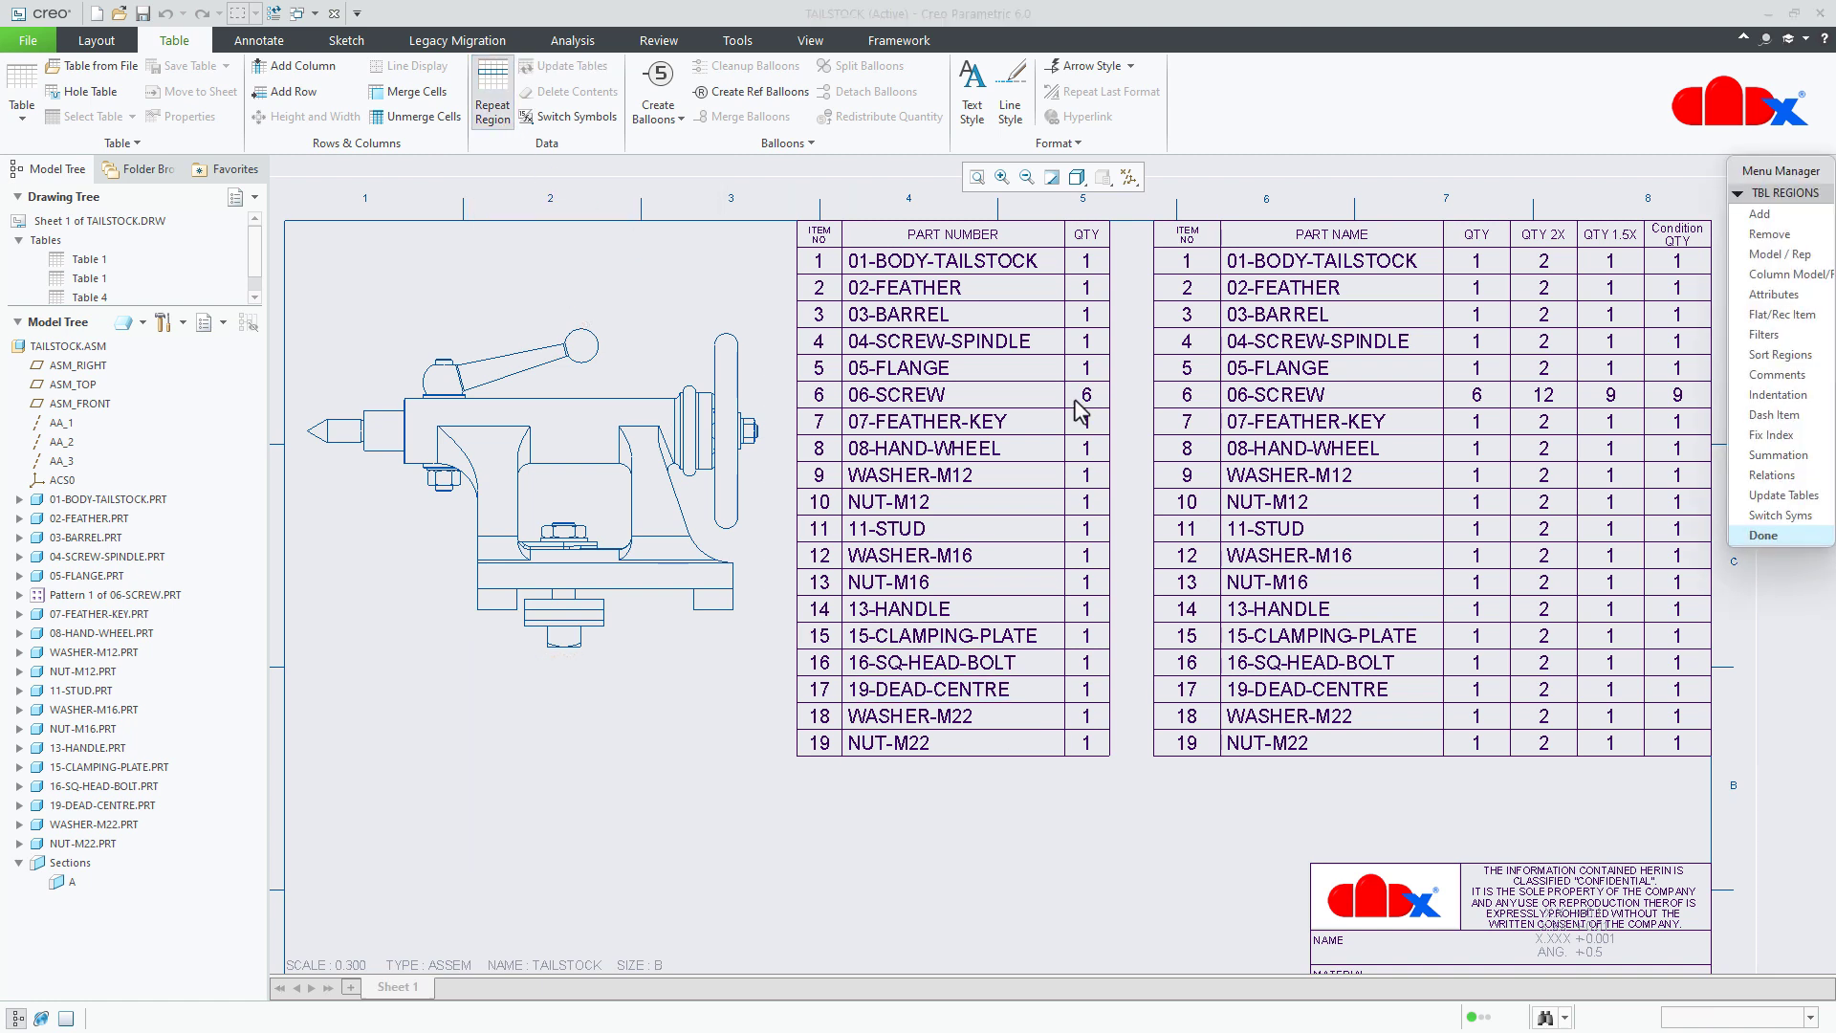
pyautogui.click(1768, 481)
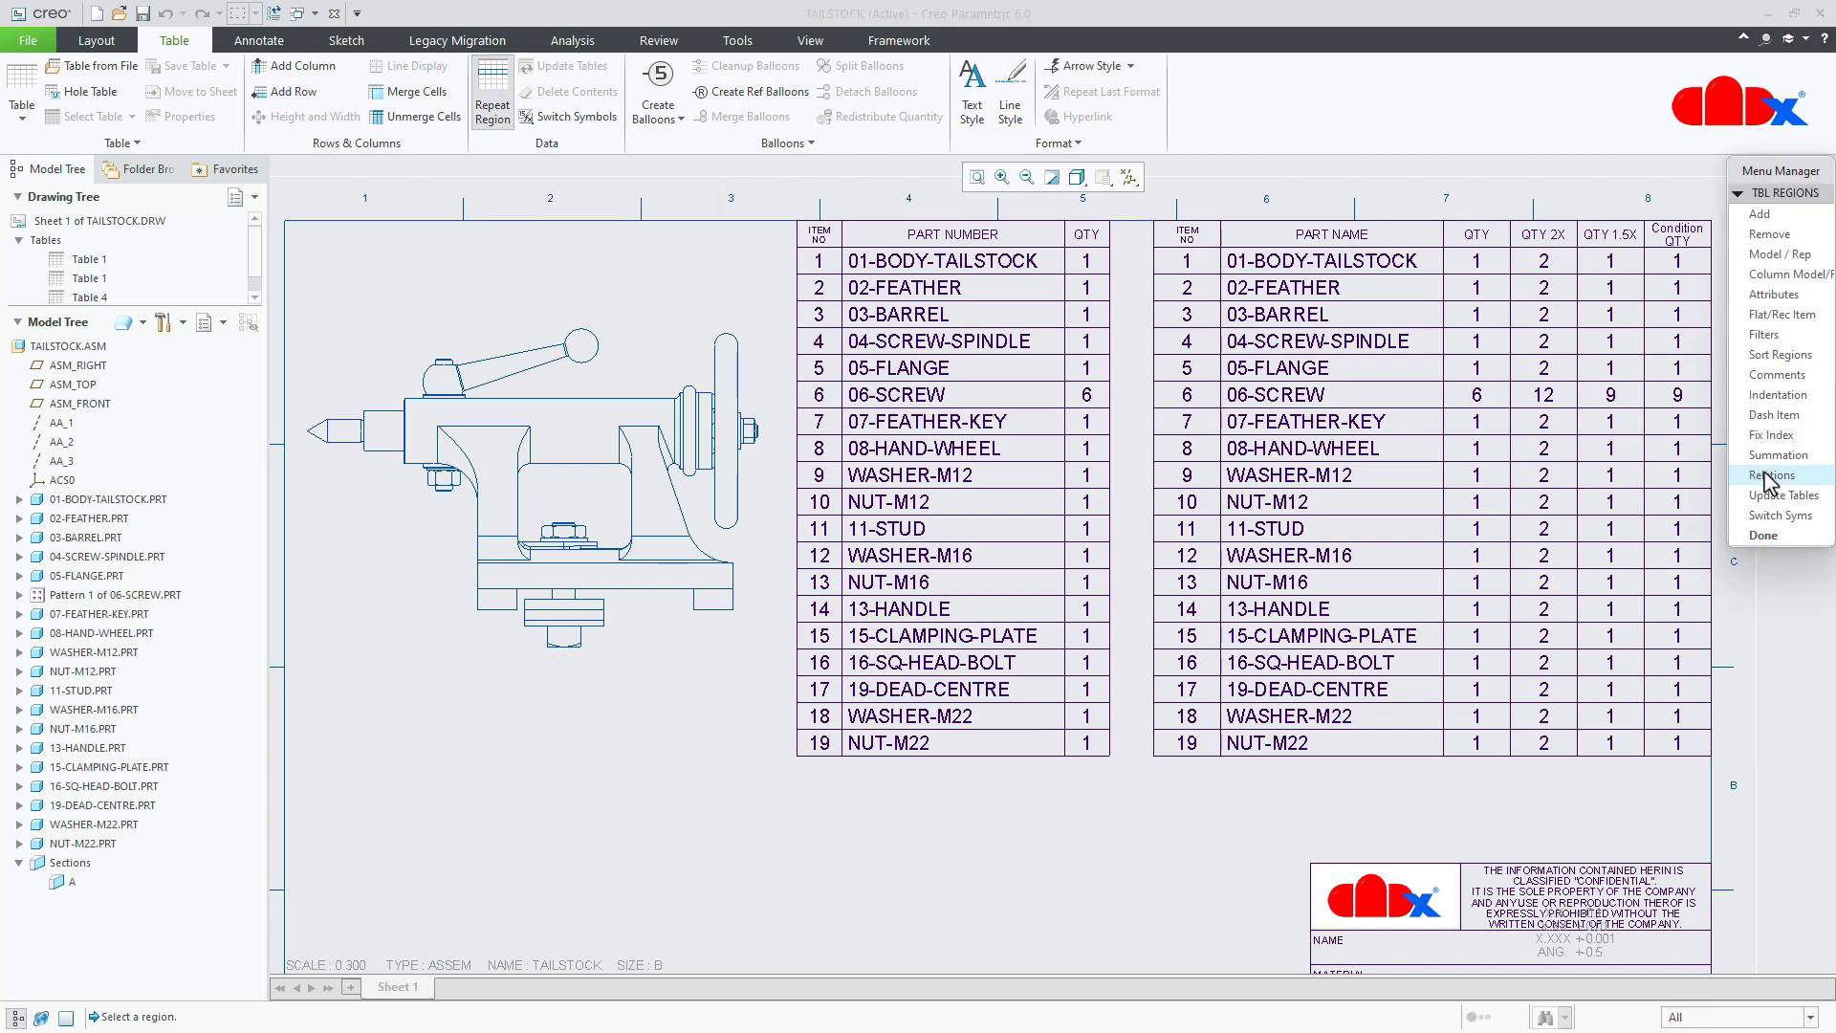
pyautogui.click(975, 532)
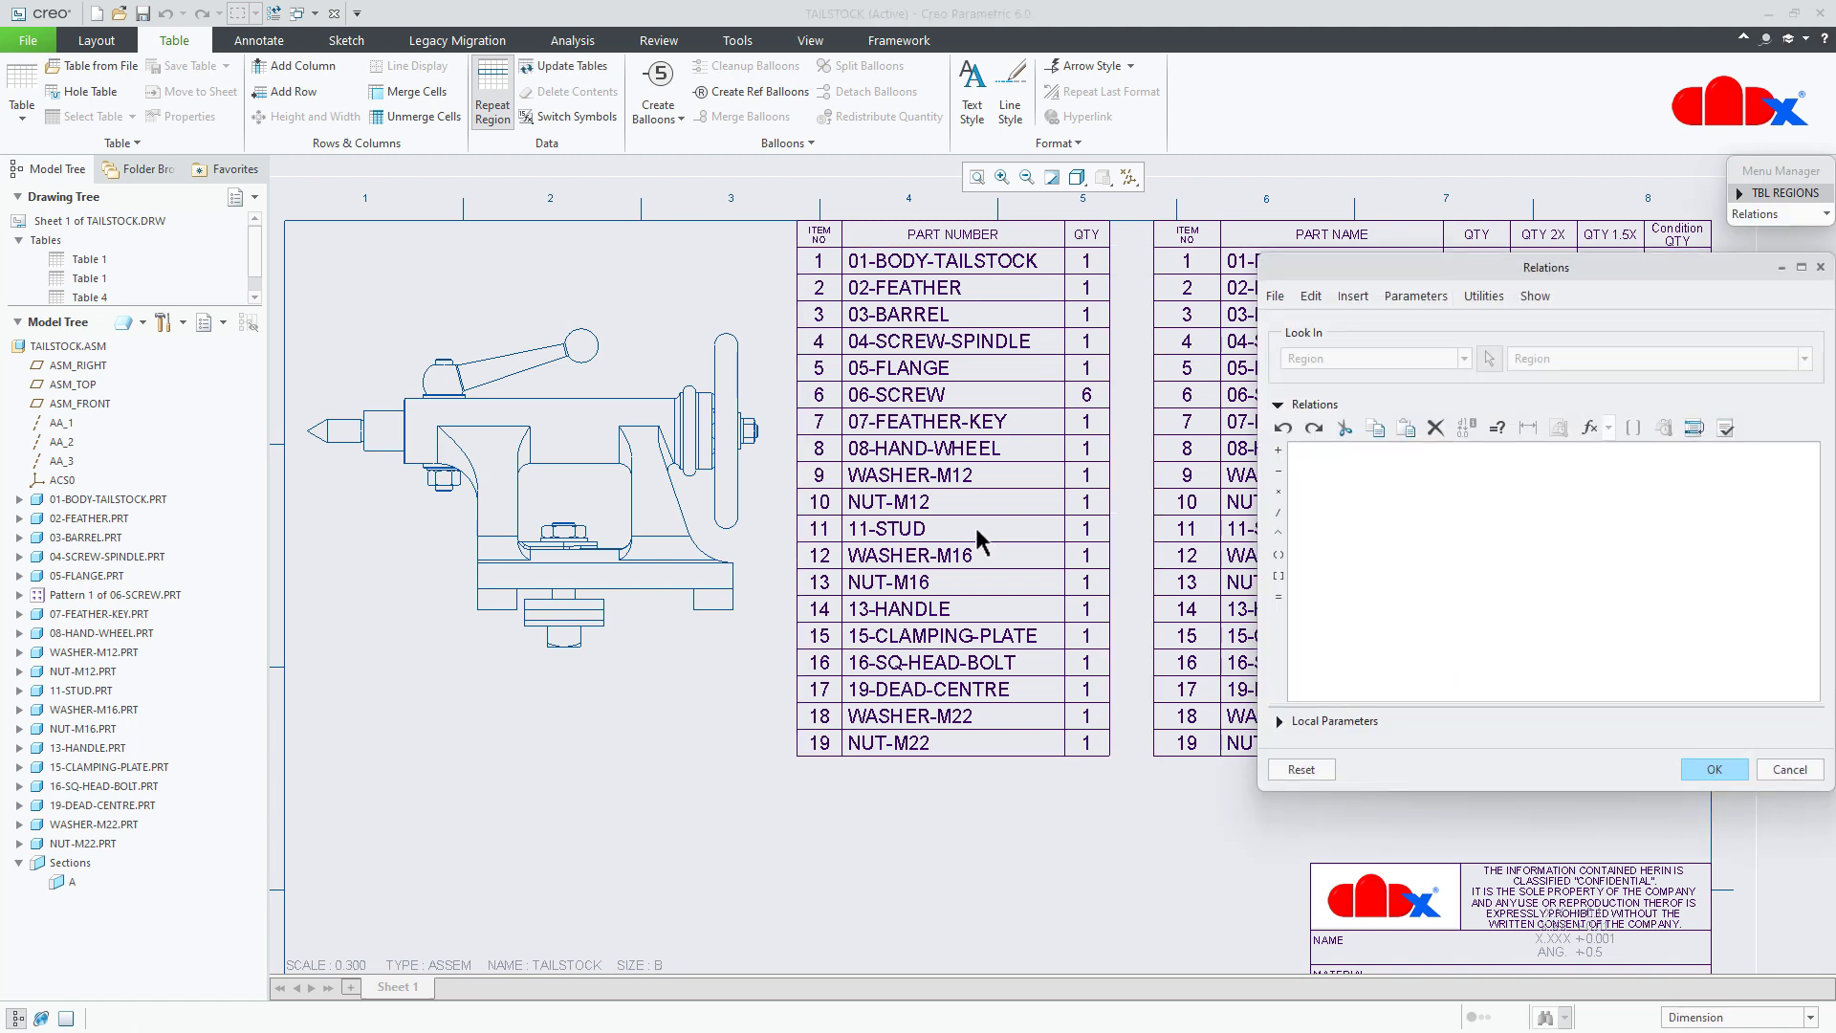